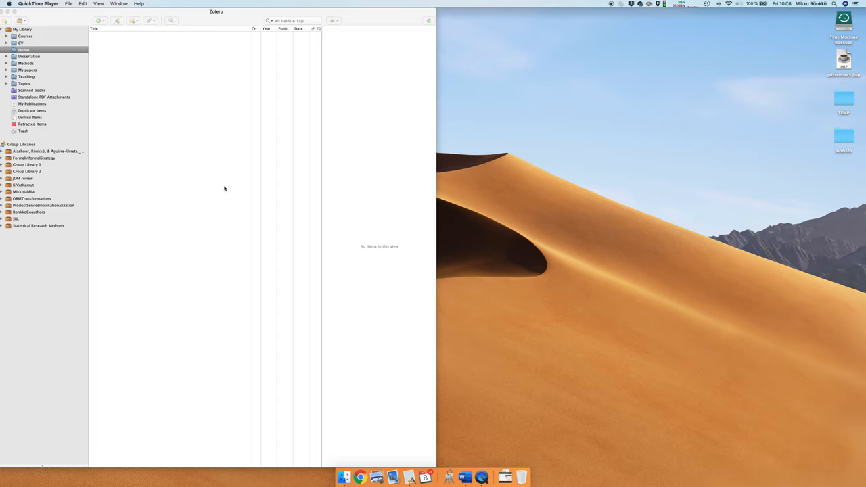
- Launch Microsoft Word from the Dock so its template gallery appears beside Zotero
{"action": "left_click", "coordinate": [463, 478]}
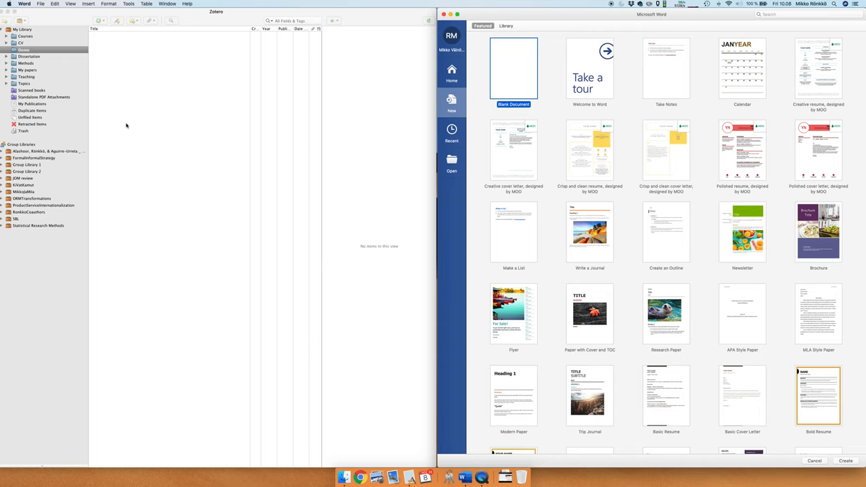
- Start a new document from template, search "apa" and pick the APA Style Paper template
{"action": "left_click", "coordinate": [41, 4]}
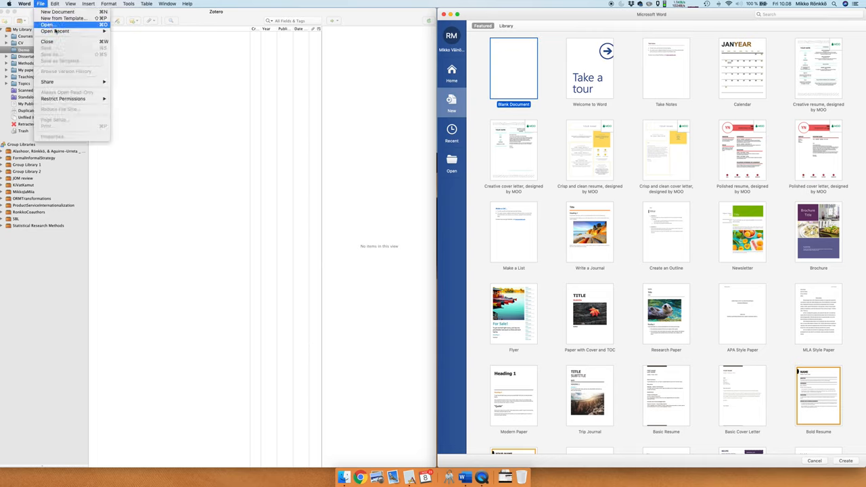
{"action": "left_click", "coordinate": [64, 18]}
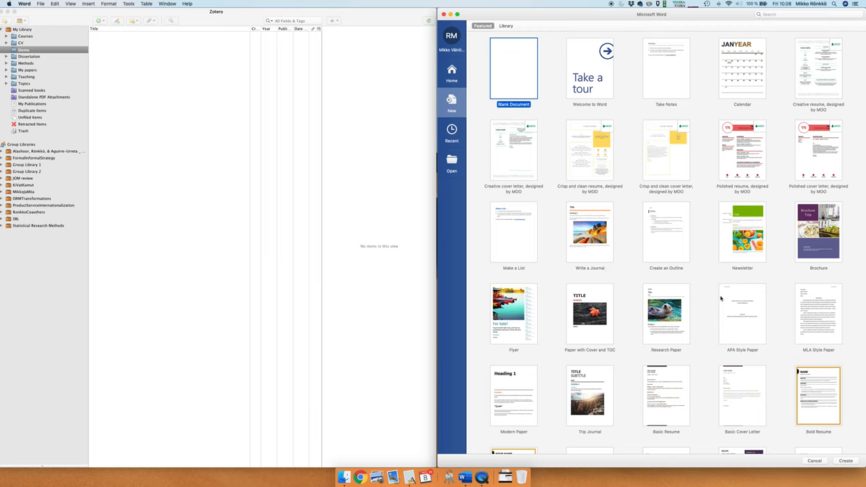
{"action": "left_click", "coordinate": [777, 14]}
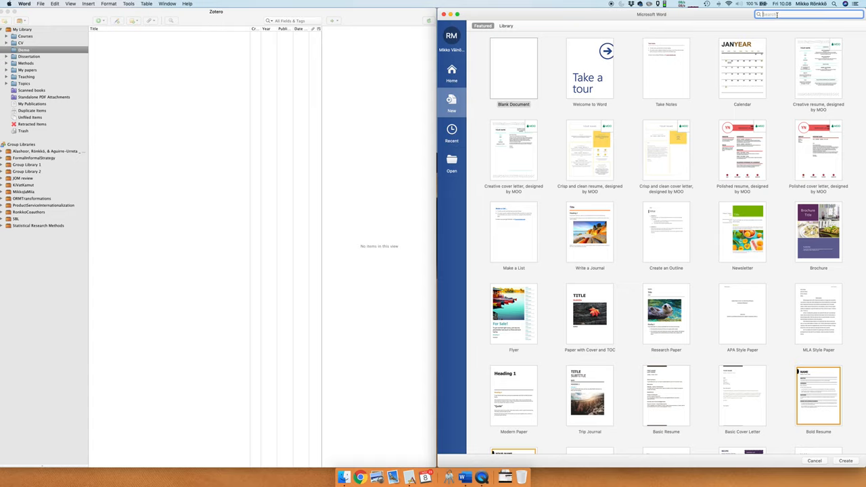
{"action": "type", "text": "apa"}
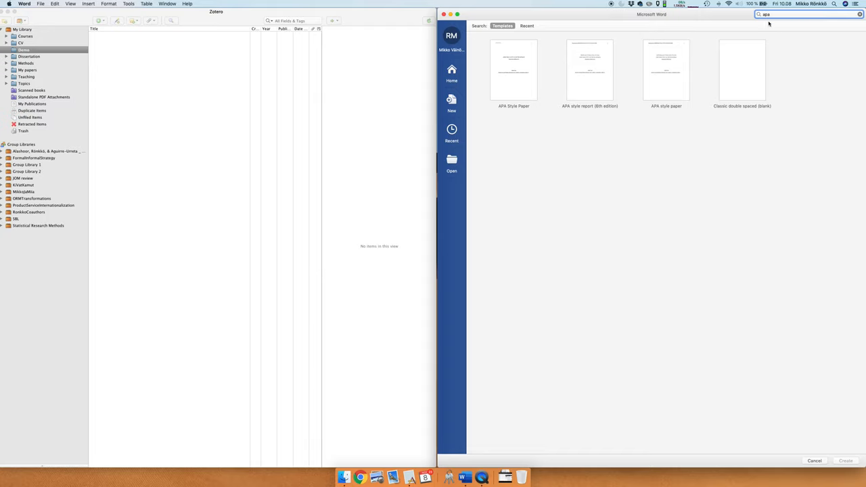
{"action": "left_click", "coordinate": [520, 79]}
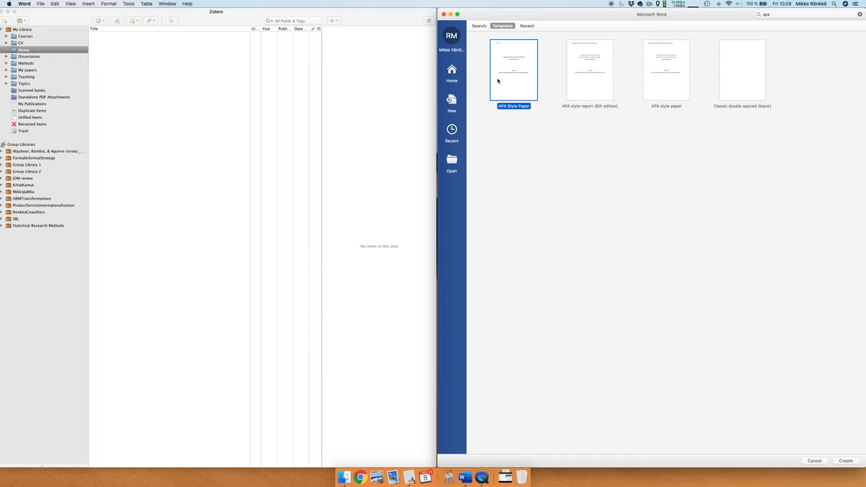
- Create the APA Style Paper document, fill the right half of the screen and show the Styles pane
{"action": "double_click", "coordinate": [511, 78]}
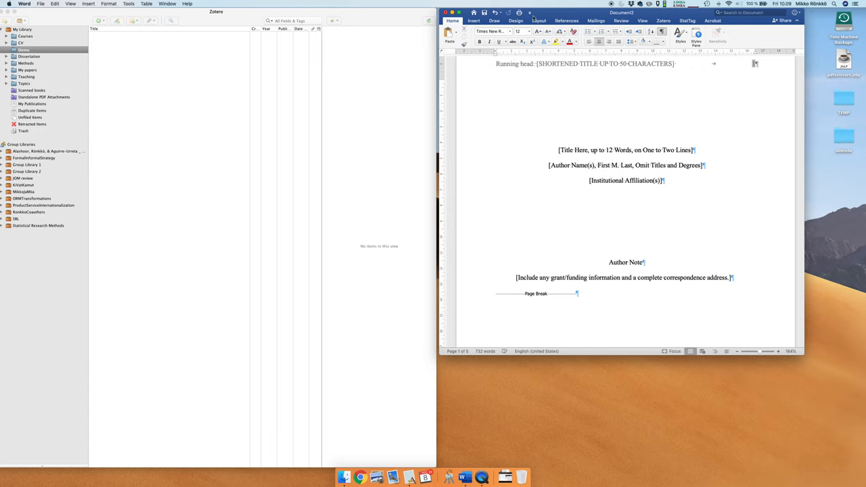
{"action": "left_click_drag", "start_coordinate": [561, 15], "coordinate": [557, 15]}
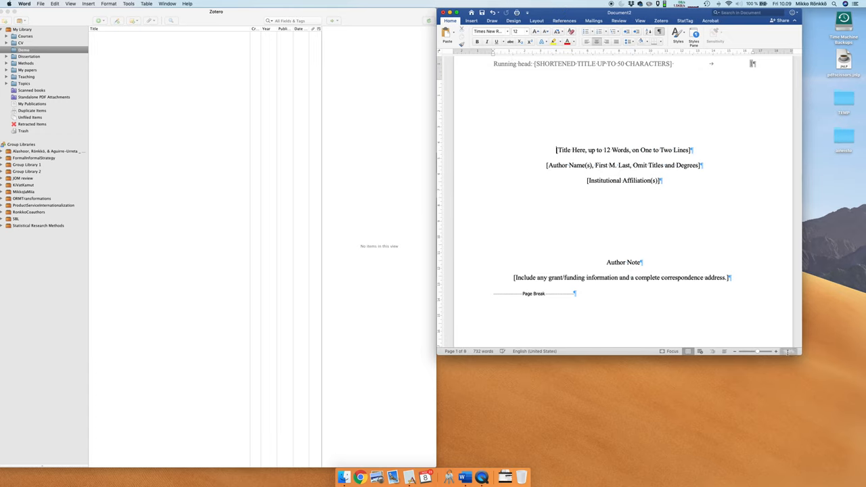
{"action": "left_click_drag", "start_coordinate": [802, 354], "coordinate": [862, 483]}
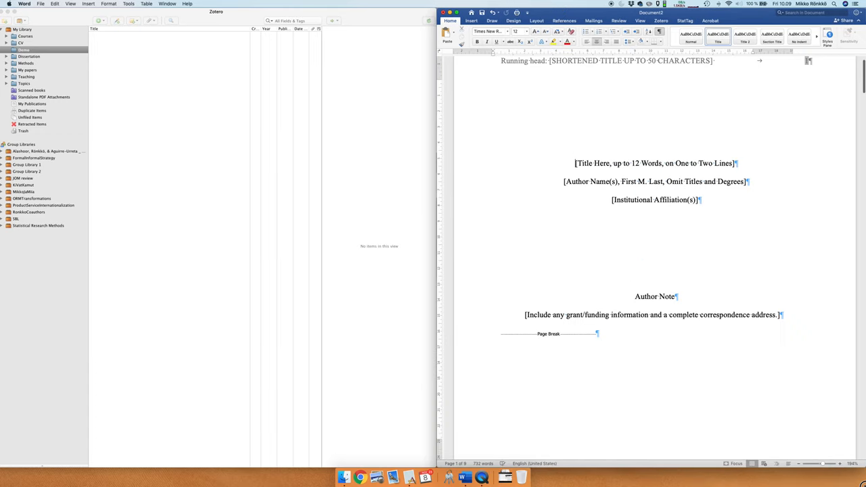
{"action": "scroll", "coordinate": [608, 160], "scroll_direction": "up", "scroll_amount": 3}
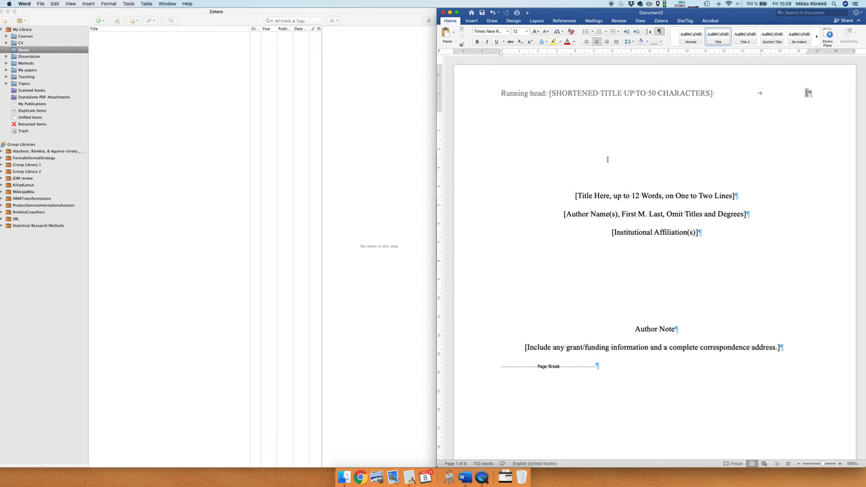
{"action": "scroll", "coordinate": [607, 160], "scroll_direction": "down", "scroll_amount": 10}
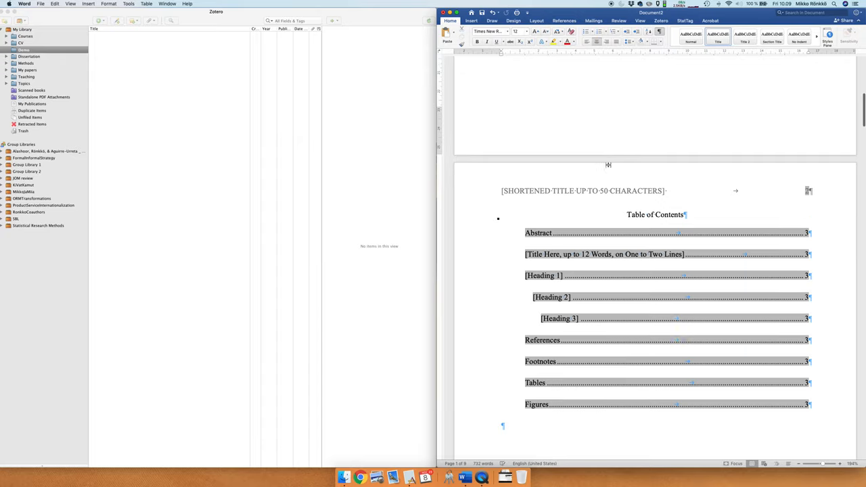
{"action": "scroll", "coordinate": [608, 164], "scroll_direction": "down", "scroll_amount": 10}
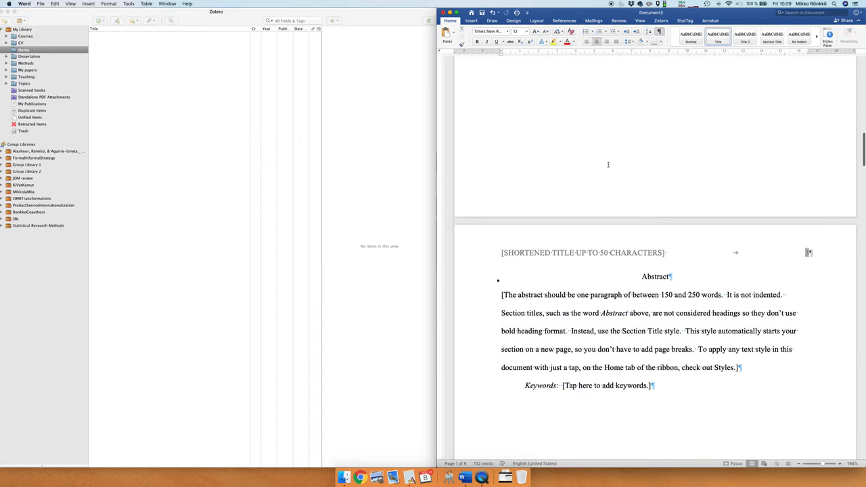
{"action": "scroll", "coordinate": [608, 164], "scroll_direction": "up", "scroll_amount": 15}
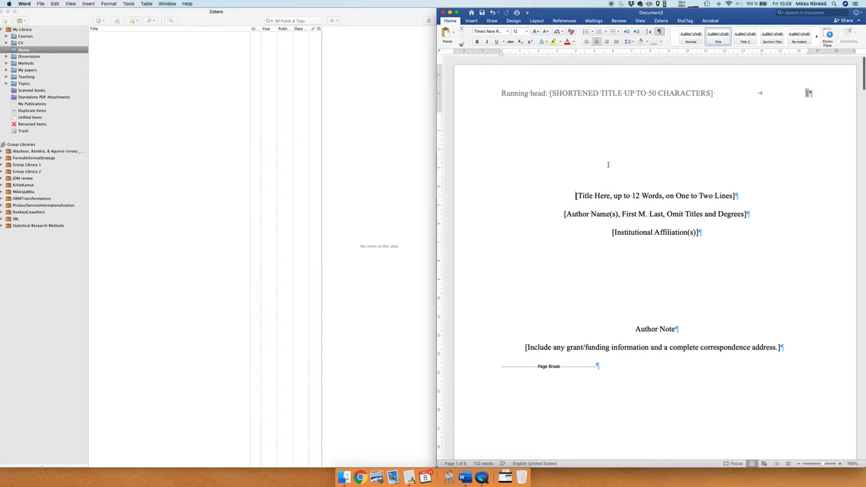
{"action": "left_click", "coordinate": [829, 35]}
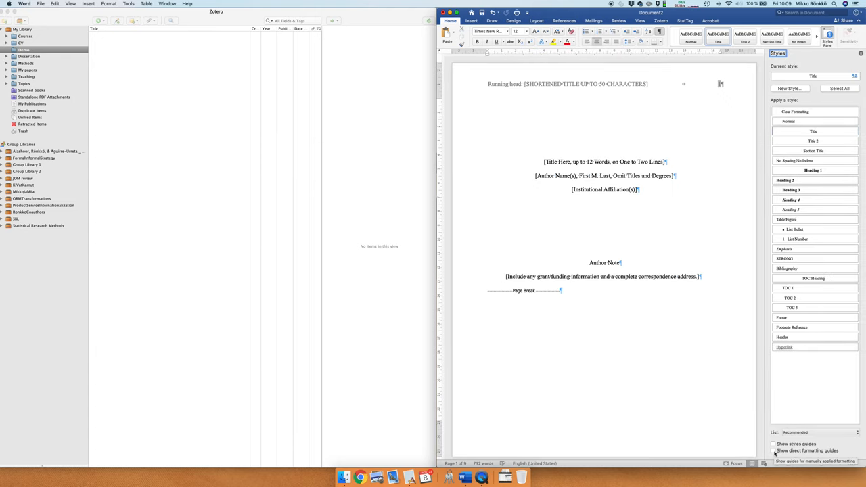
- Tick "Show styles guides" to colour-code the style of each paragraph
{"action": "left_click", "coordinate": [773, 445]}
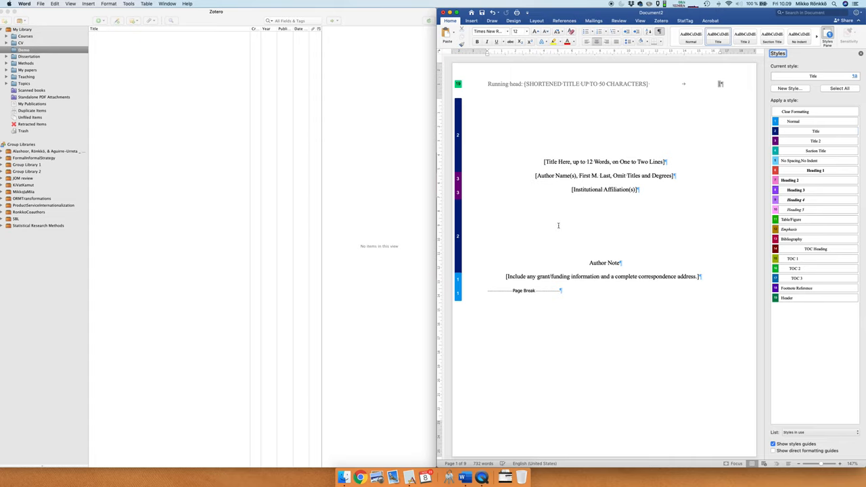
{"action": "scroll", "coordinate": [558, 226], "scroll_direction": "down", "scroll_amount": 1}
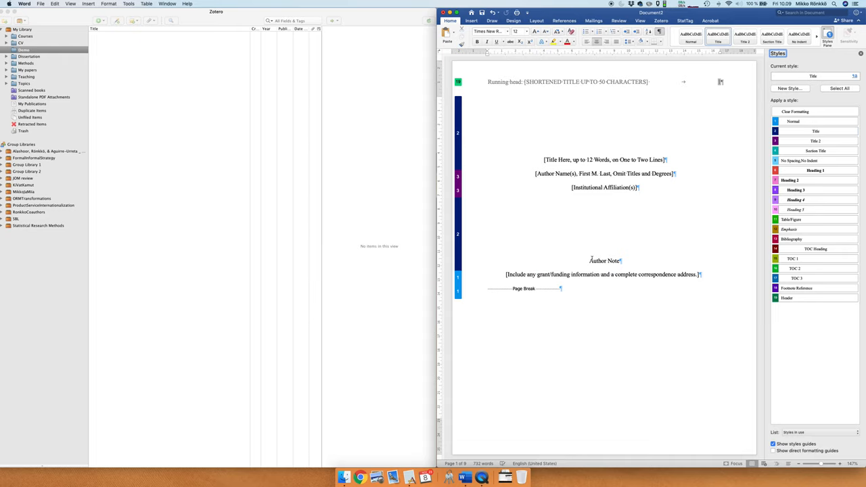
- Delete the Author Note and funding line, then select the whole table of contents
{"action": "left_click_drag", "start_coordinate": [591, 203], "coordinate": [712, 274]}
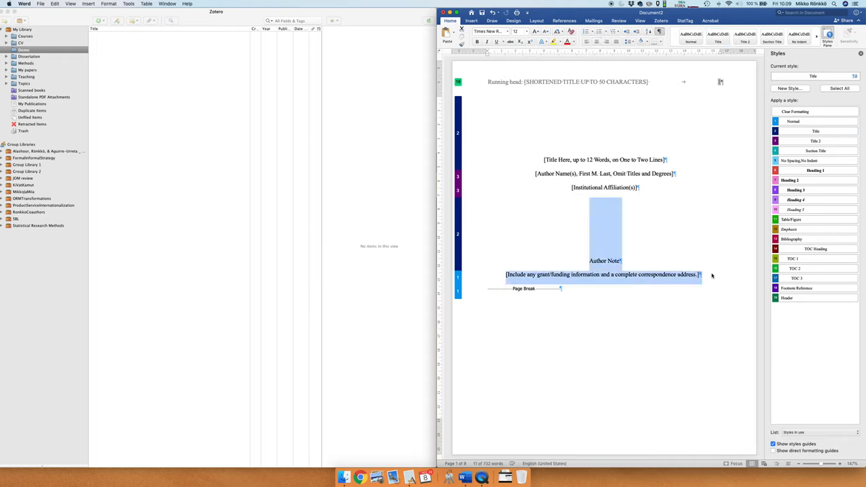
{"action": "key", "text": "BackSpace"}
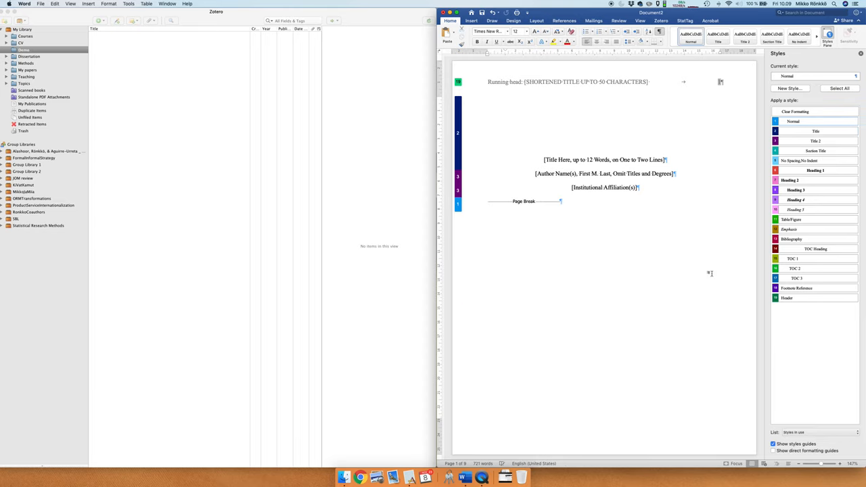
{"action": "scroll", "coordinate": [595, 281], "scroll_direction": "down", "scroll_amount": 5}
{"action": "scroll", "coordinate": [595, 282], "scroll_direction": "down", "scroll_amount": 5}
{"action": "scroll", "coordinate": [582, 284], "scroll_direction": "down", "scroll_amount": 3}
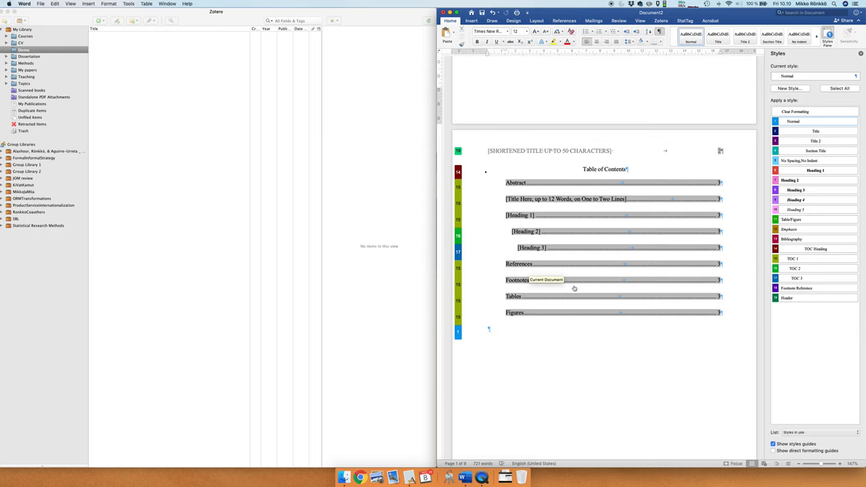
{"action": "scroll", "coordinate": [575, 289], "scroll_direction": "down", "scroll_amount": 1}
{"action": "left_click_drag", "start_coordinate": [521, 328], "coordinate": [482, 157]}
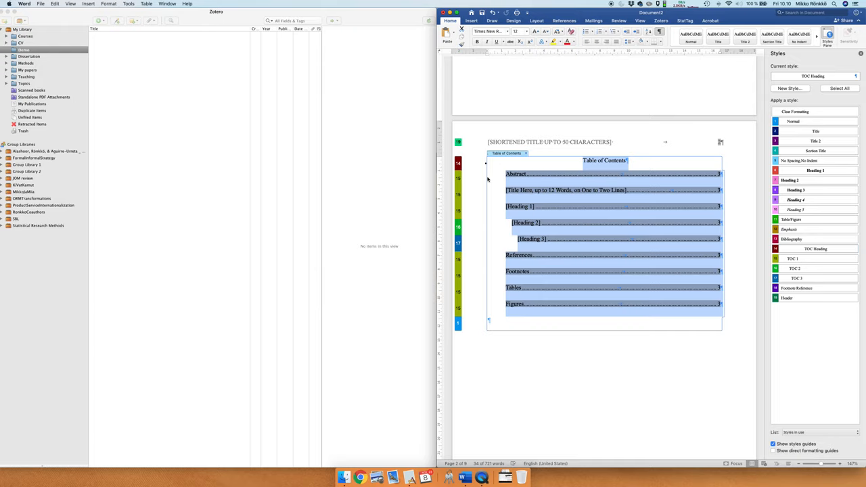
- Clear the table of contents entries, its heading line and the empty TOC field
{"action": "key", "text": "BackSpace"}
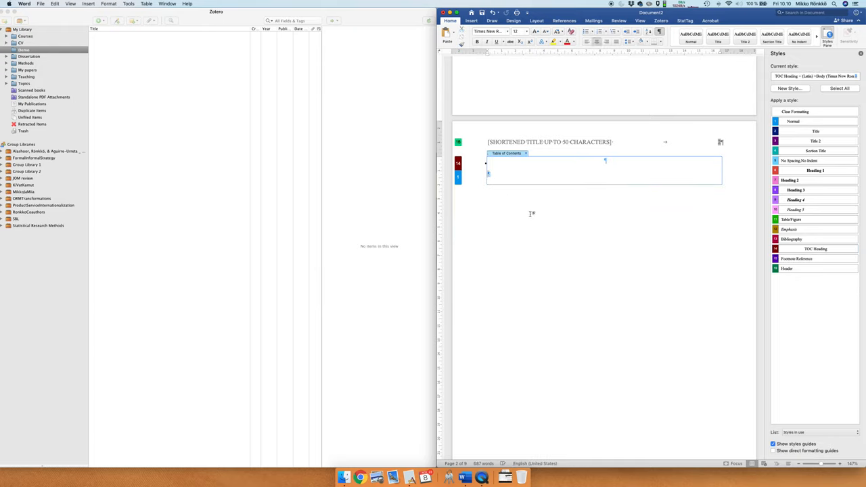
{"action": "left_click", "coordinate": [508, 169]}
{"action": "key", "text": "BackSpace"}
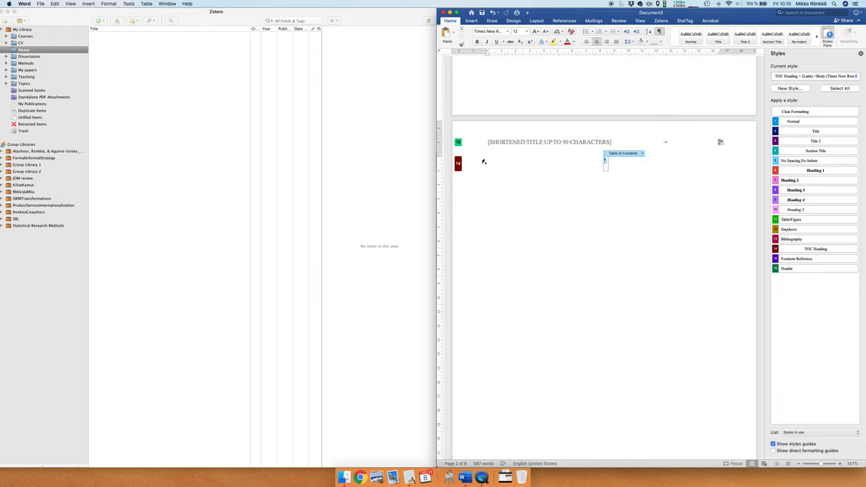
{"action": "key", "text": "BackSpace"}
{"action": "key", "text": "BackSpace"}
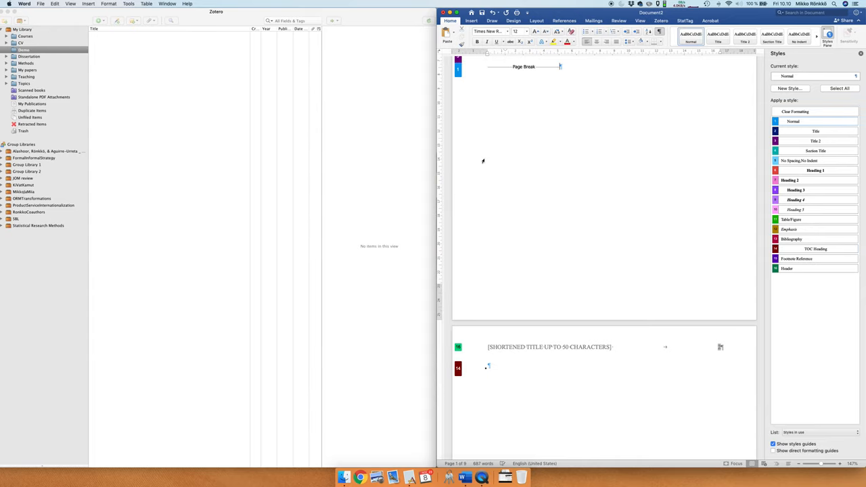
{"action": "scroll", "coordinate": [482, 161], "scroll_direction": "up", "scroll_amount": 5}
{"action": "scroll", "coordinate": [487, 135], "scroll_direction": "down", "scroll_amount": 4}
- Delete the page break after the title page, then undo to restore the Abstract text
{"action": "left_click", "coordinate": [492, 85]}
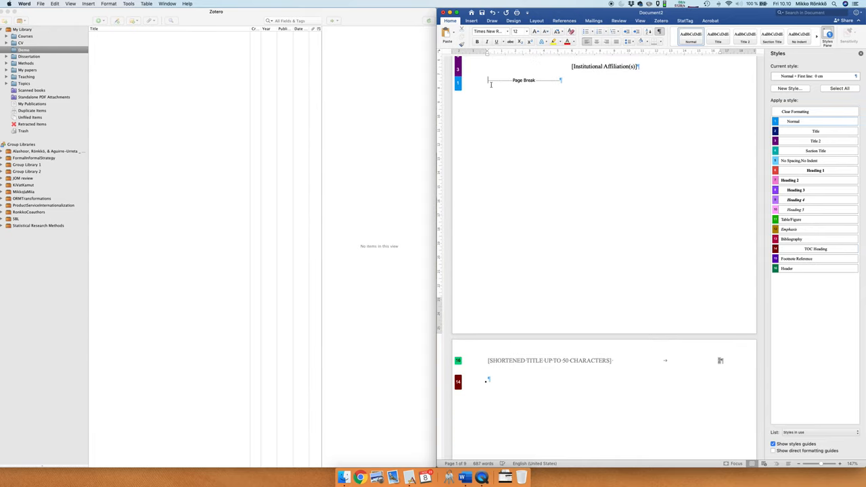
{"action": "double_click", "coordinate": [491, 84]}
{"action": "key", "text": "BackSpace"}
{"action": "scroll", "coordinate": [518, 164], "scroll_direction": "down", "scroll_amount": 4}
{"action": "key", "text": "super+z"}
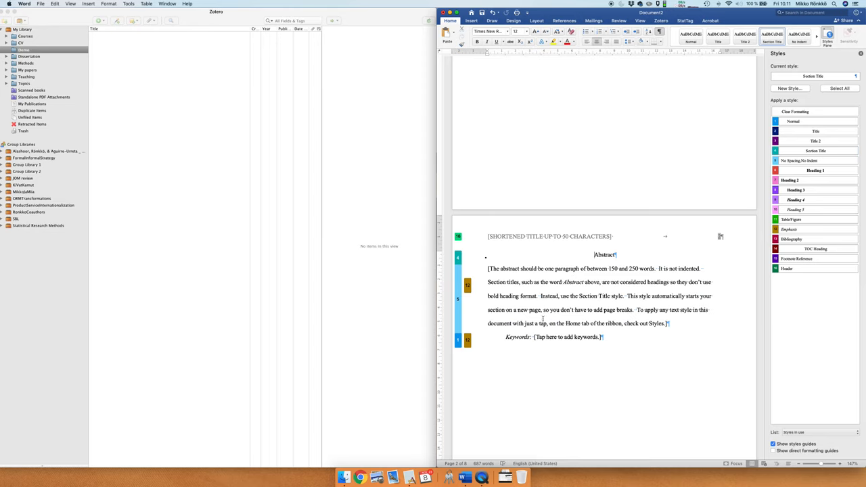
{"action": "scroll", "coordinate": [540, 325], "scroll_direction": "up", "scroll_amount": 1}
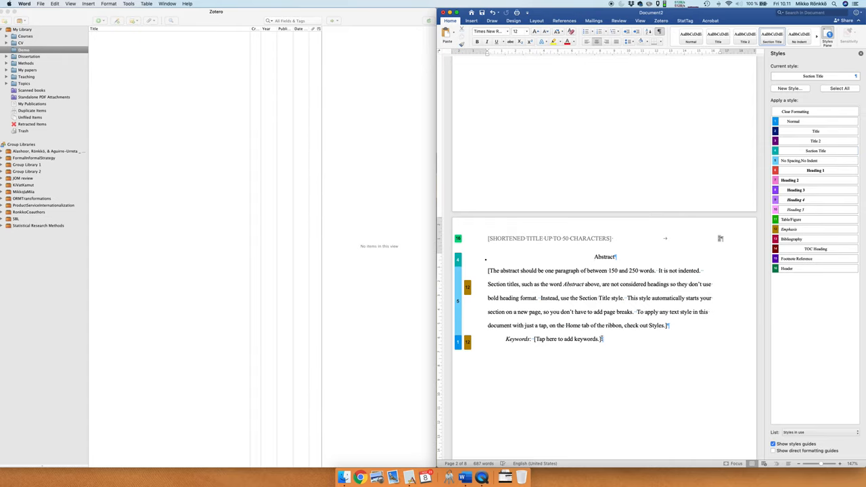
{"action": "left_click_drag", "start_coordinate": [603, 338], "coordinate": [506, 339]}
{"action": "key", "text": "BackSpace"}
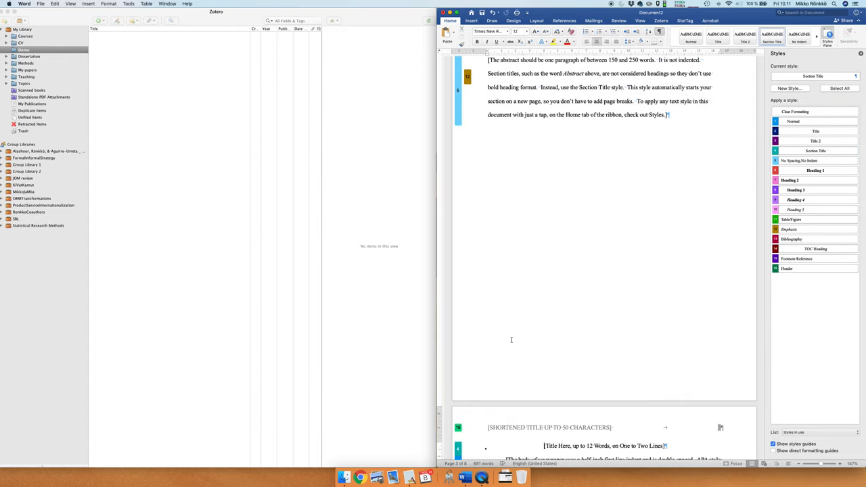
{"action": "scroll", "coordinate": [511, 340], "scroll_direction": "up", "scroll_amount": 8}
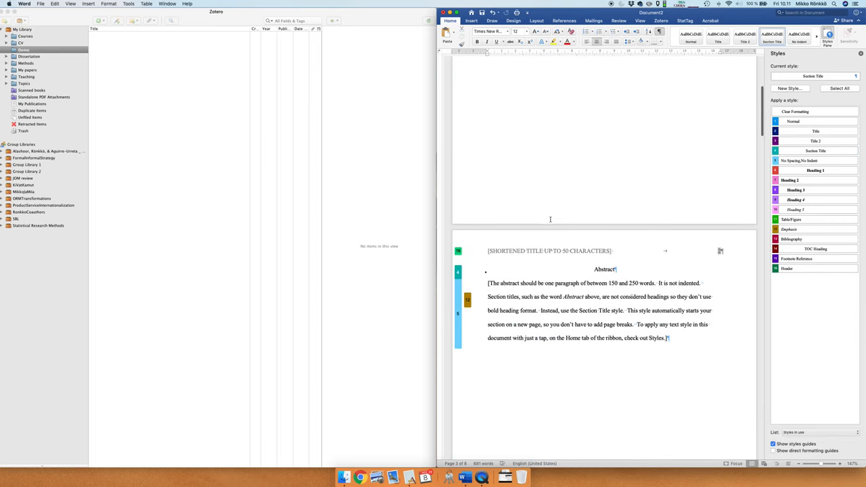
{"action": "scroll", "coordinate": [551, 219], "scroll_direction": "up", "scroll_amount": 10}
{"action": "scroll", "coordinate": [552, 219], "scroll_direction": "up", "scroll_amount": 5}
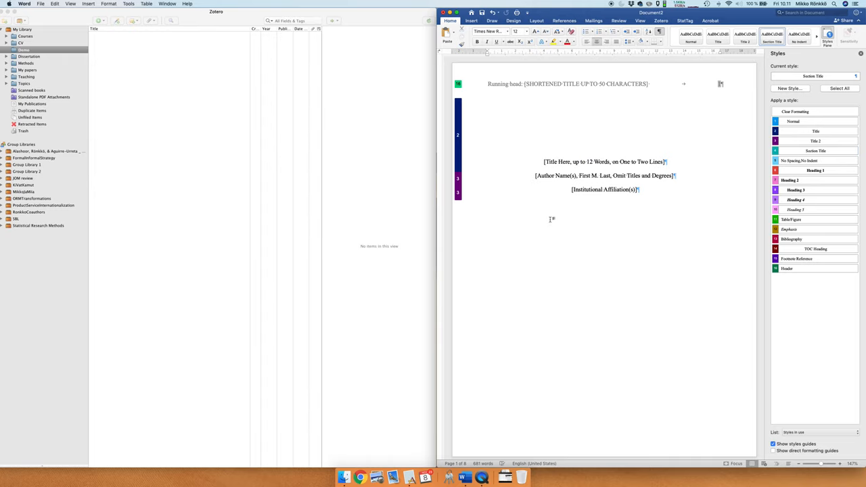
- Select the Abstract heading together with its placeholder paragraph and delete them
{"action": "triple_click", "coordinate": [552, 159]}
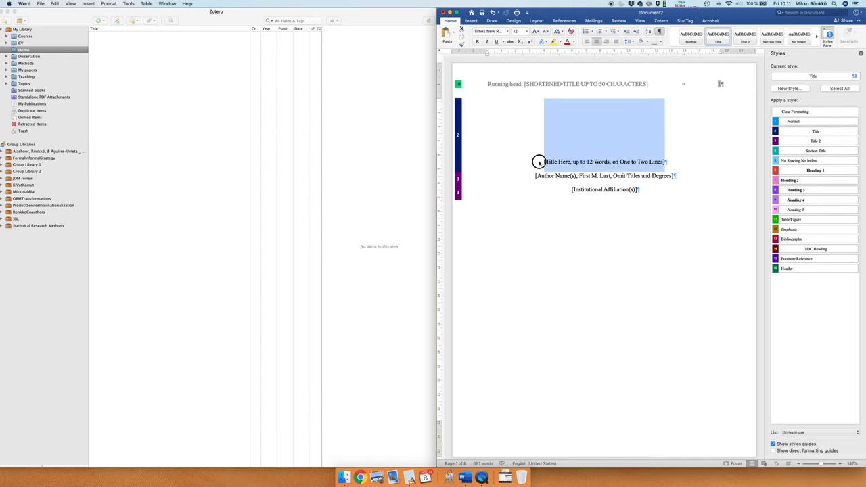
{"action": "scroll", "coordinate": [540, 162], "scroll_direction": "down", "scroll_amount": 1}
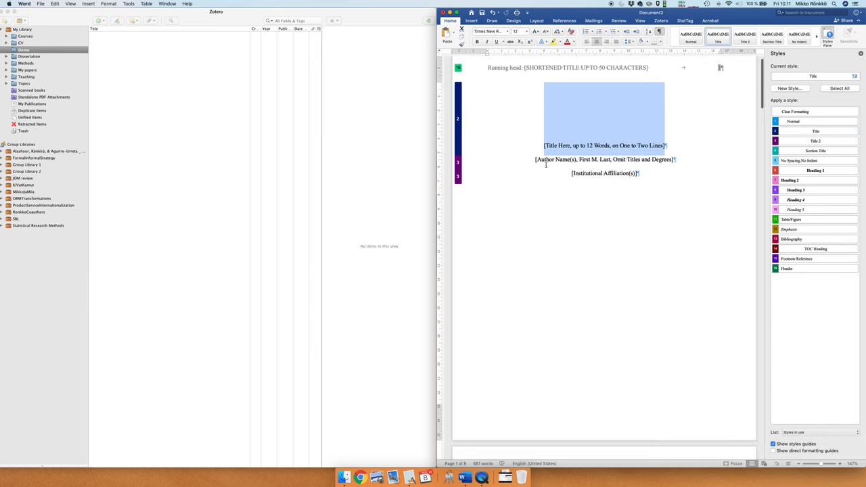
{"action": "scroll", "coordinate": [545, 164], "scroll_direction": "down", "scroll_amount": 10}
{"action": "triple_click", "coordinate": [596, 183]}
{"action": "left_click", "coordinate": [681, 214]}
{"action": "triple_click", "coordinate": [681, 213]}
{"action": "left_click_drag", "start_coordinate": [676, 210], "coordinate": [681, 214]}
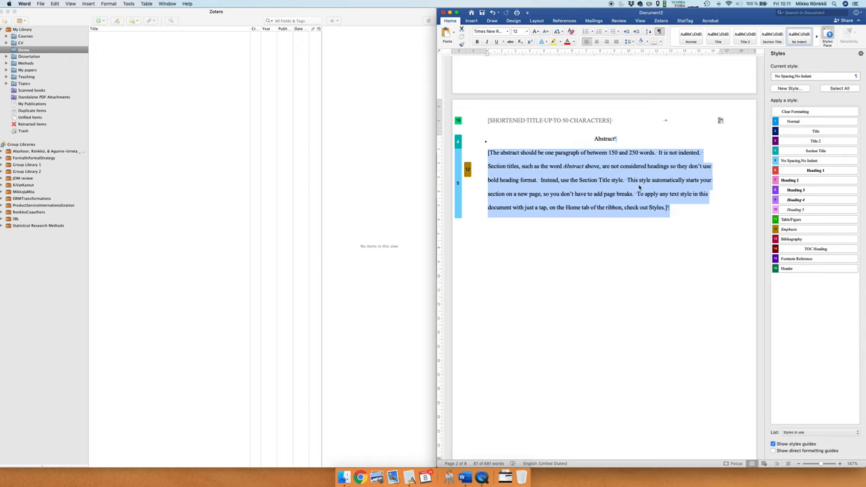
{"action": "left_click_drag", "start_coordinate": [594, 137], "coordinate": [653, 203]}
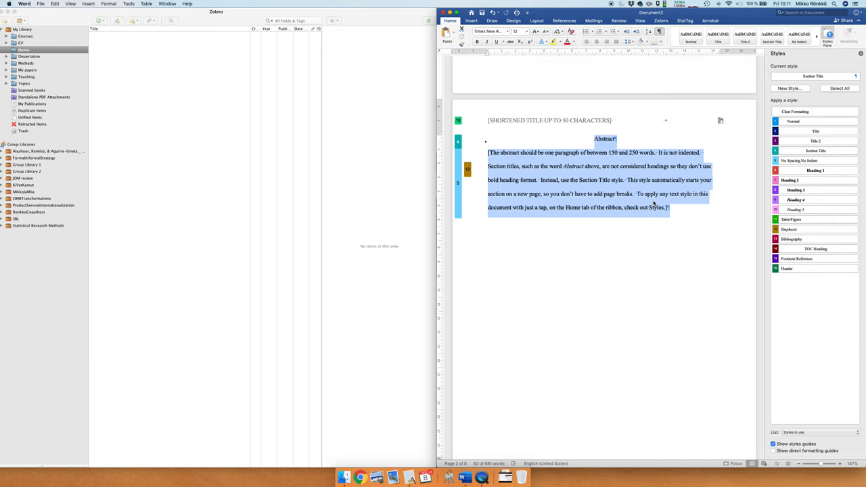
{"action": "key", "text": "BackSpace"}
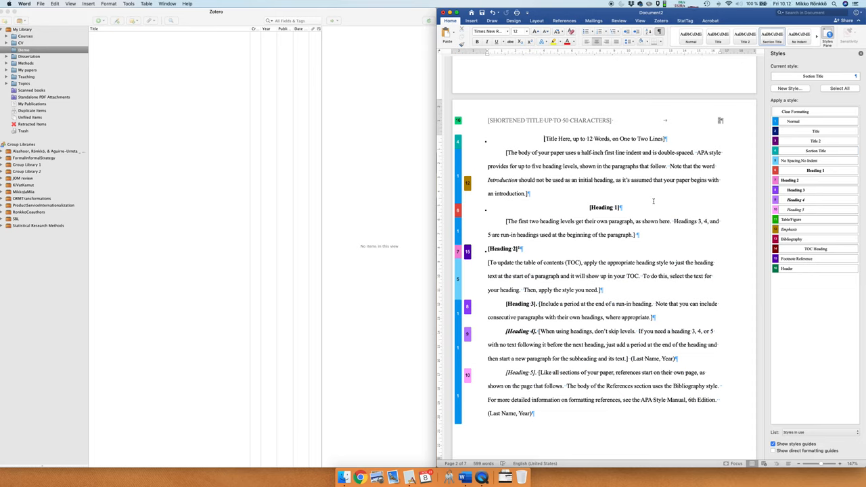
{"action": "double_click", "coordinate": [601, 208]}
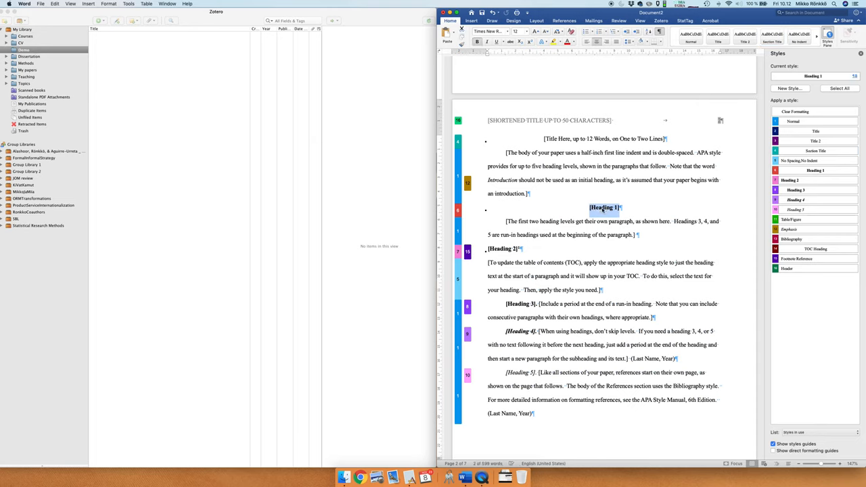
{"action": "triple_click", "coordinate": [578, 422]}
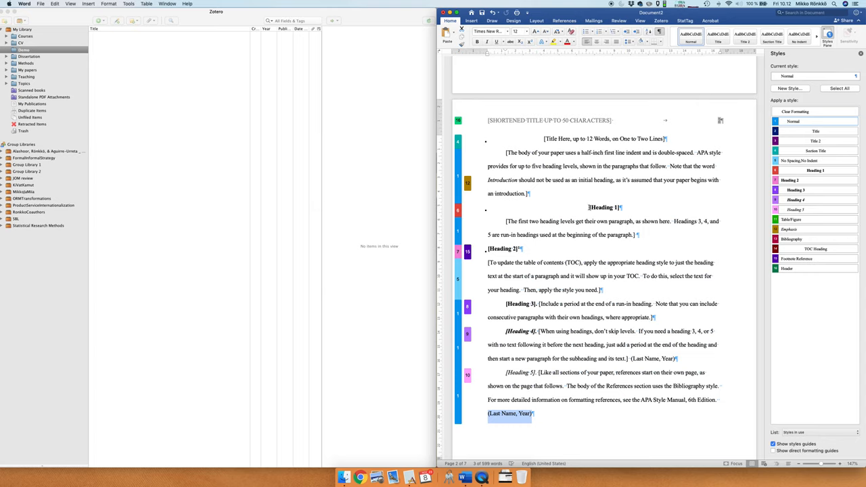
{"action": "double_click", "coordinate": [599, 208]}
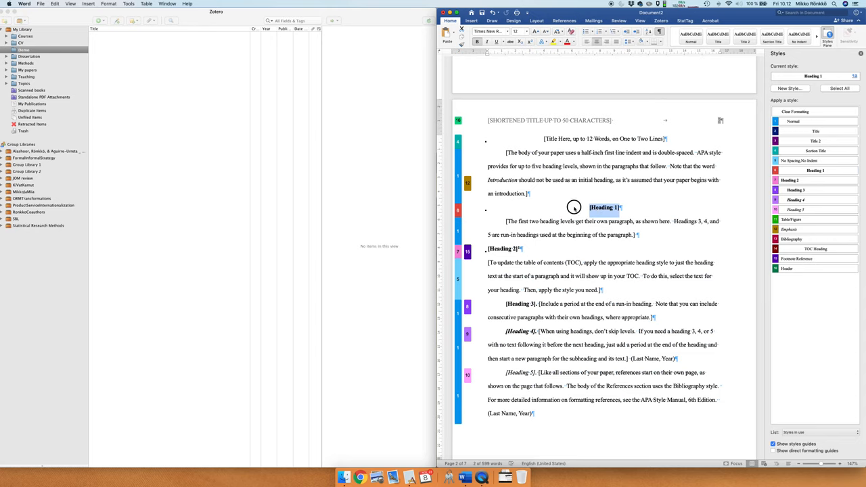
{"action": "double_click", "coordinate": [504, 249]}
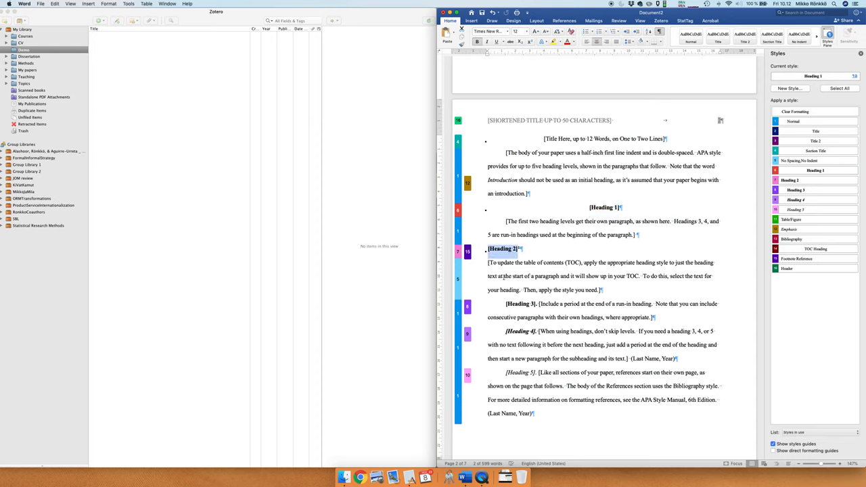
{"action": "double_click", "coordinate": [521, 304]}
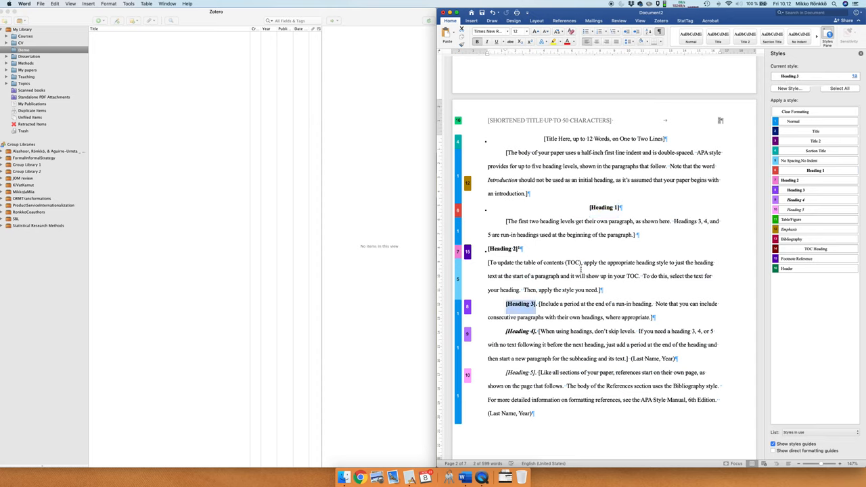
{"action": "triple_click", "coordinate": [583, 264]}
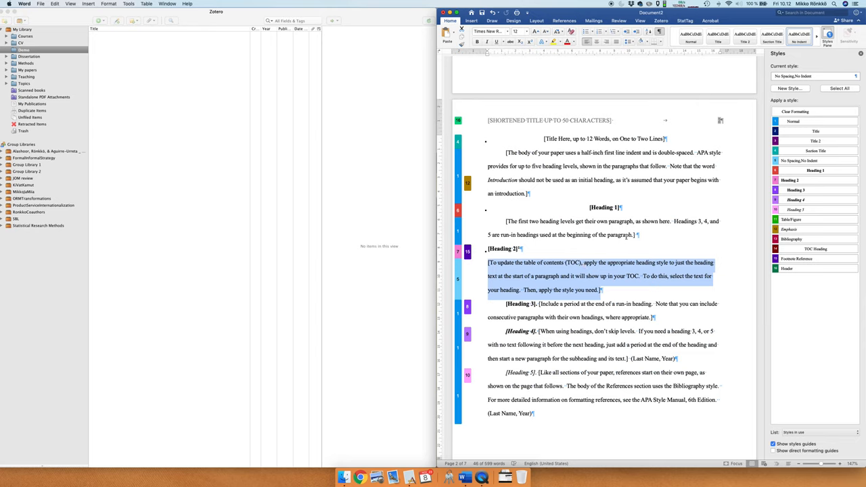
{"action": "triple_click", "coordinate": [627, 237]}
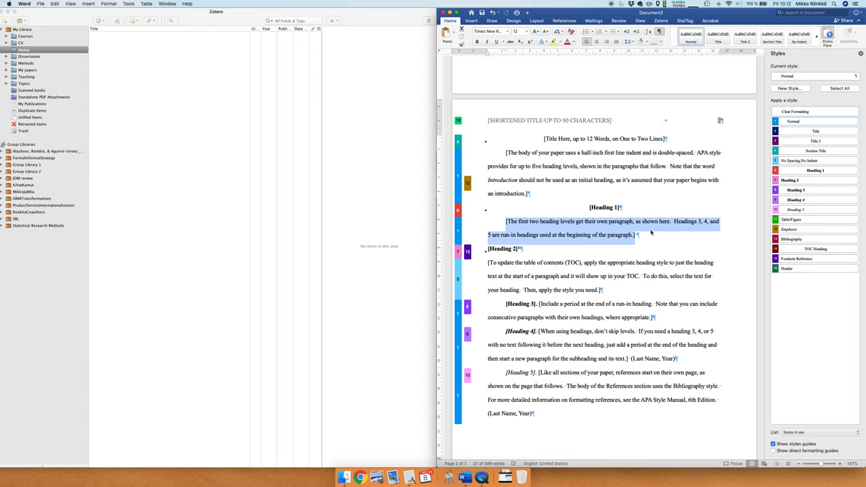
{"action": "scroll", "coordinate": [651, 232], "scroll_direction": "down", "scroll_amount": 8}
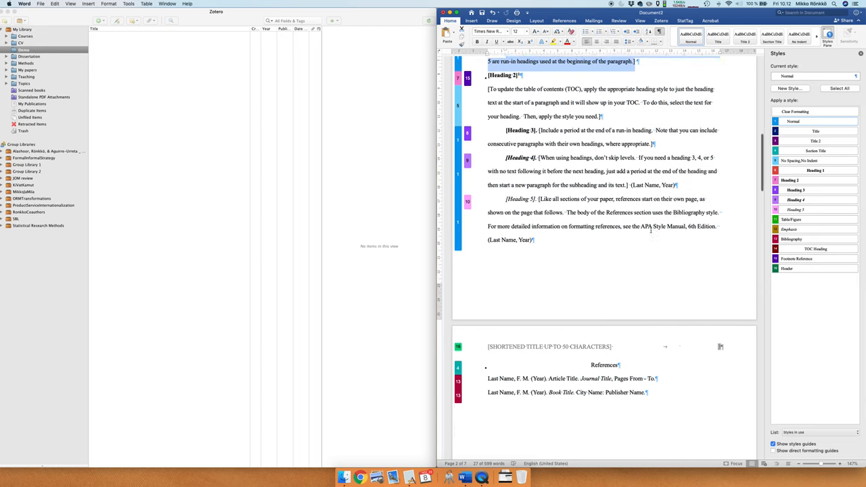
{"action": "scroll", "coordinate": [651, 231], "scroll_direction": "down", "scroll_amount": 4}
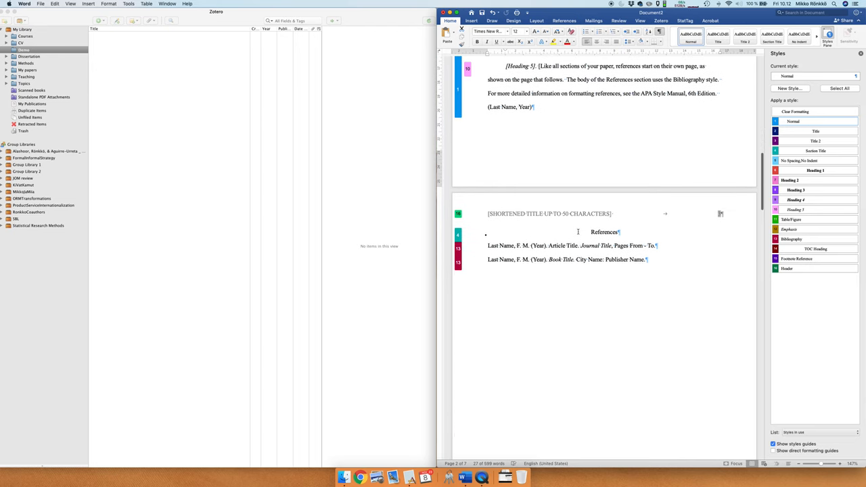
{"action": "left_click_drag", "start_coordinate": [656, 262], "coordinate": [487, 246]}
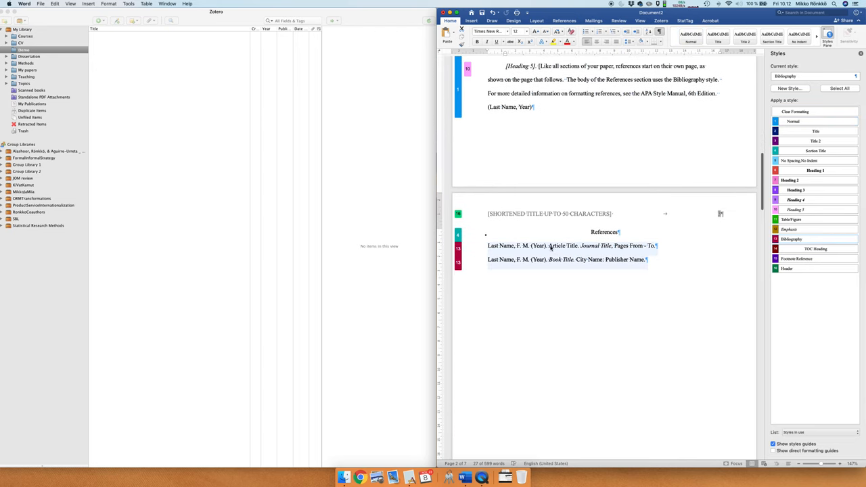
{"action": "left_click", "coordinate": [636, 234]}
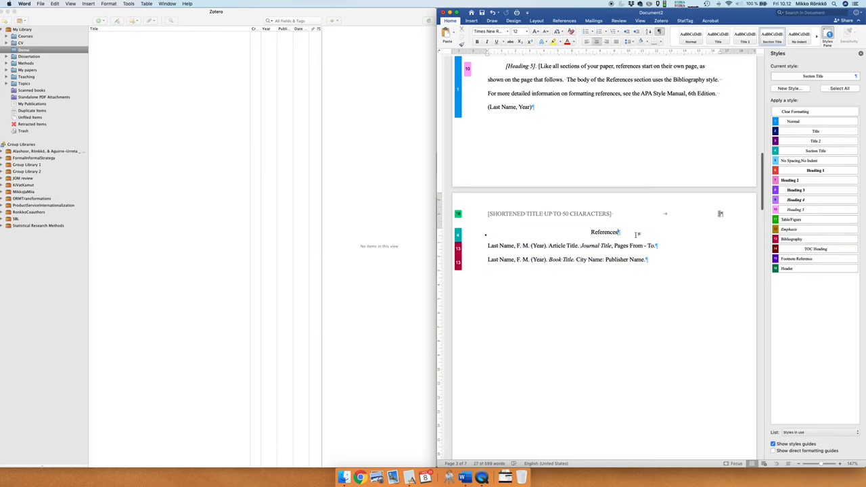
{"action": "scroll", "coordinate": [637, 234], "scroll_direction": "down", "scroll_amount": 1}
{"action": "scroll", "coordinate": [636, 234], "scroll_direction": "down", "scroll_amount": 10}
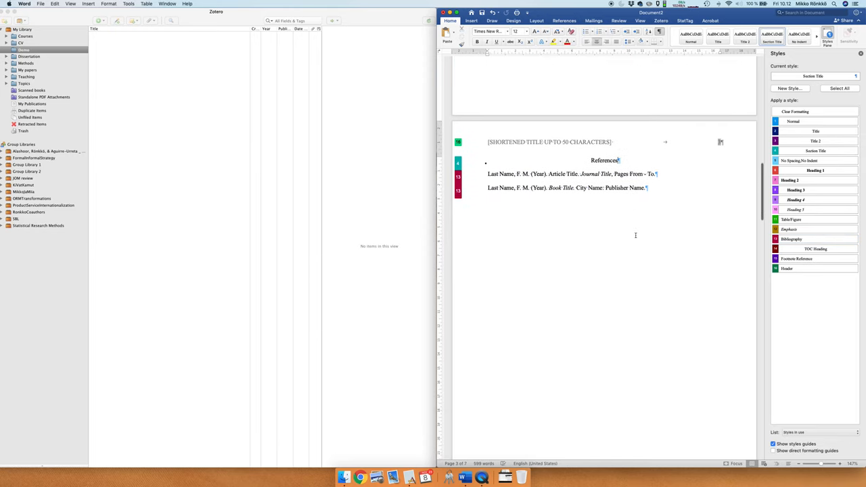
{"action": "scroll", "coordinate": [636, 235], "scroll_direction": "down", "scroll_amount": 5}
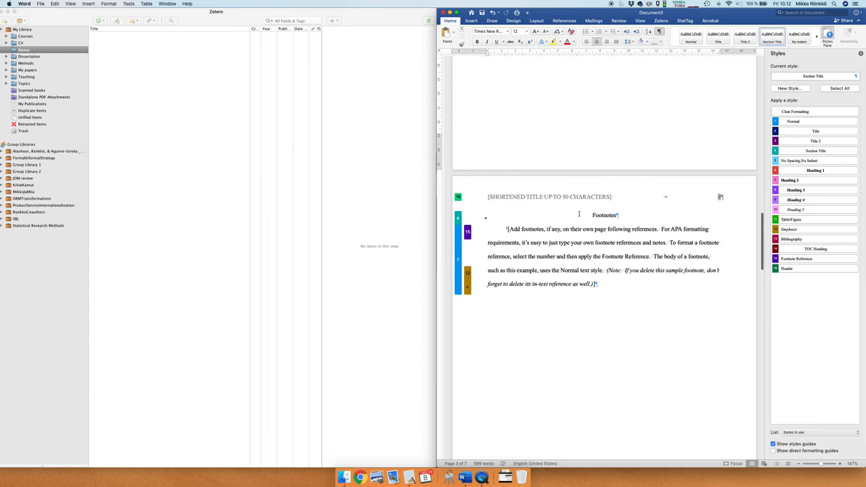
{"action": "scroll", "coordinate": [581, 216], "scroll_direction": "down", "scroll_amount": 10}
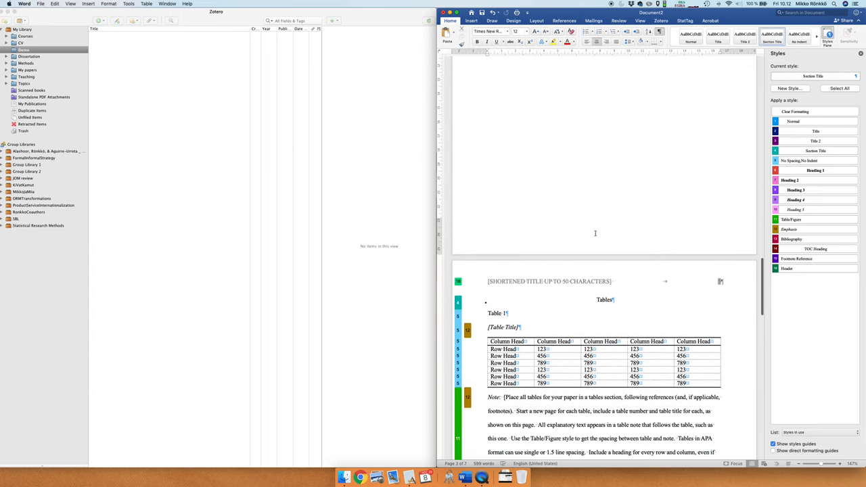
{"action": "scroll", "coordinate": [597, 234], "scroll_direction": "down", "scroll_amount": 5}
{"action": "scroll", "coordinate": [596, 235], "scroll_direction": "down", "scroll_amount": 3}
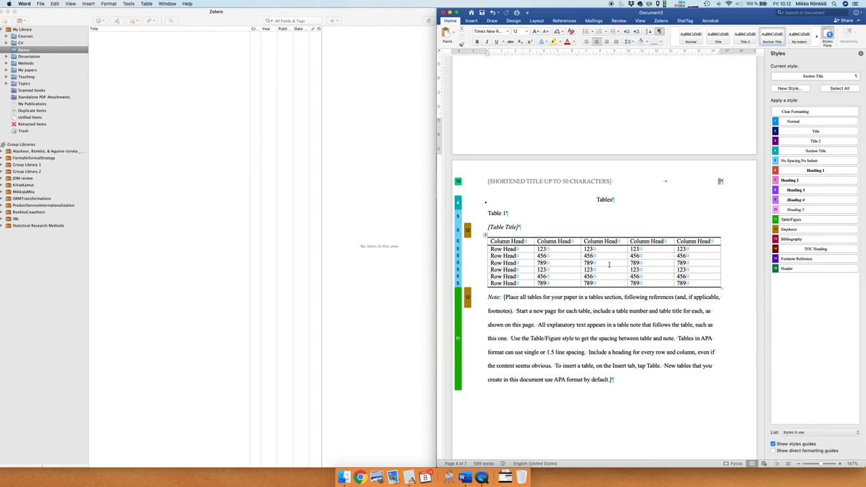
{"action": "scroll", "coordinate": [609, 265], "scroll_direction": "down", "scroll_amount": 5}
{"action": "scroll", "coordinate": [609, 265], "scroll_direction": "down", "scroll_amount": 5}
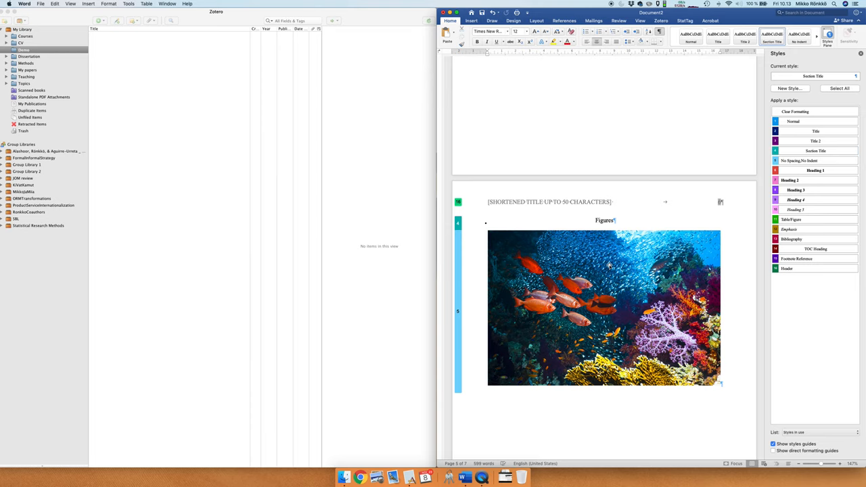
{"action": "scroll", "coordinate": [609, 266], "scroll_direction": "down", "scroll_amount": 8}
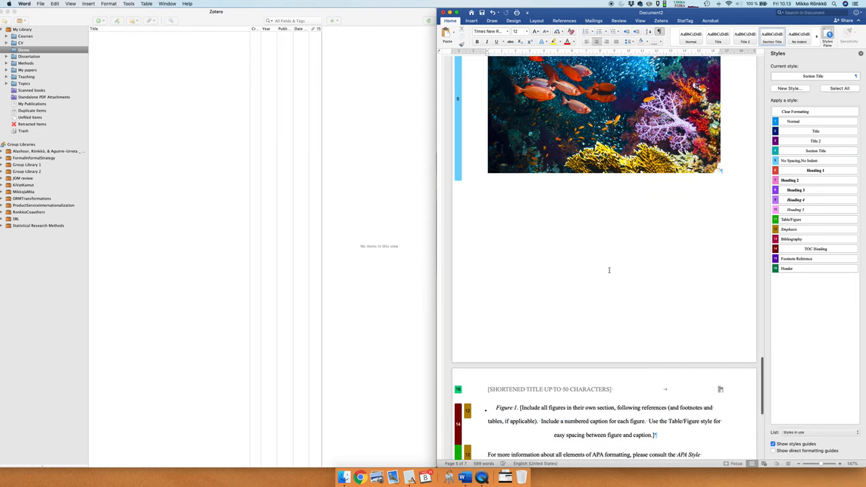
{"action": "scroll", "coordinate": [609, 270], "scroll_direction": "down", "scroll_amount": 8}
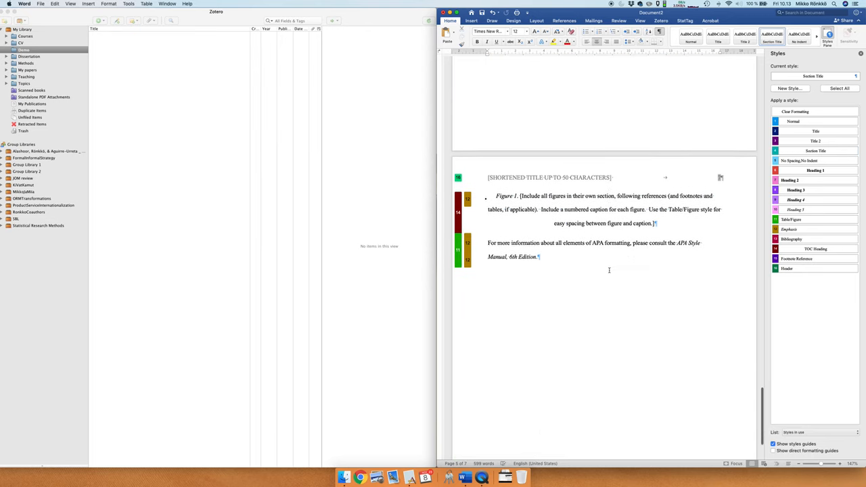
{"action": "scroll", "coordinate": [610, 270], "scroll_direction": "up", "scroll_amount": 5}
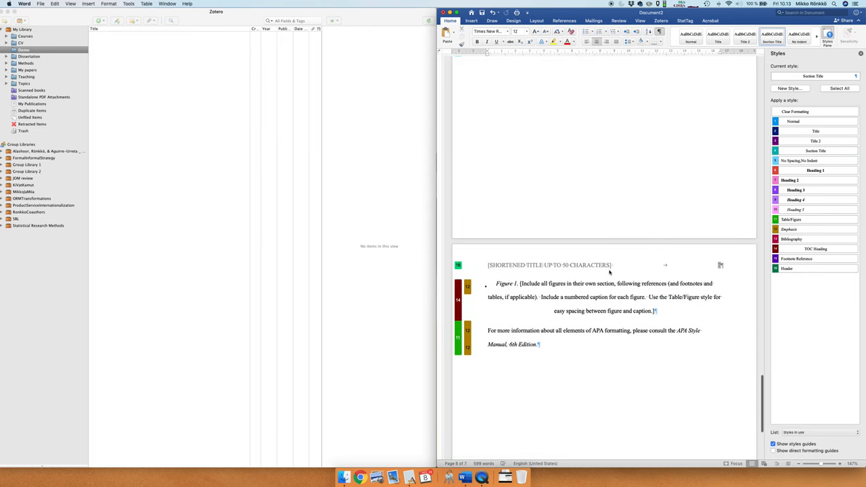
{"action": "scroll", "coordinate": [609, 272], "scroll_direction": "down", "scroll_amount": 5}
{"action": "left_click_drag", "start_coordinate": [497, 126], "coordinate": [572, 200]}
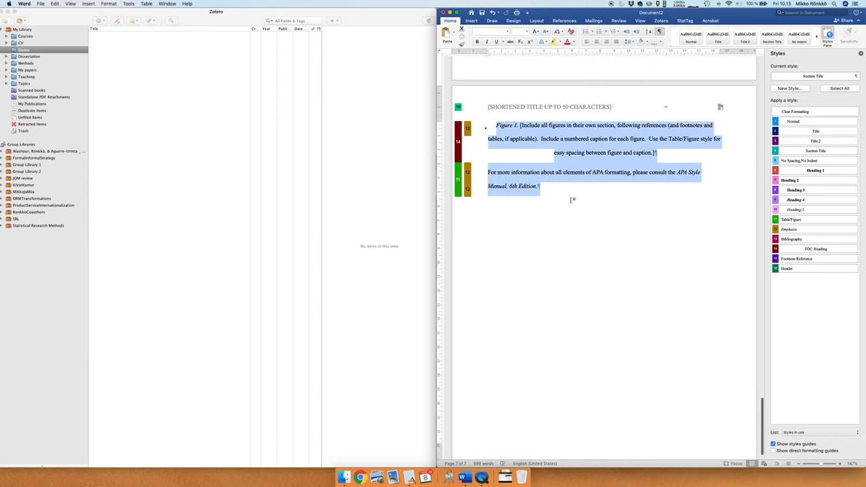
- Delete the Figure 1 caption, placeholder references, and the title line with its intro paragraph
{"action": "key", "text": "BackSpace"}
{"action": "scroll", "coordinate": [571, 200], "scroll_direction": "up", "scroll_amount": 3}
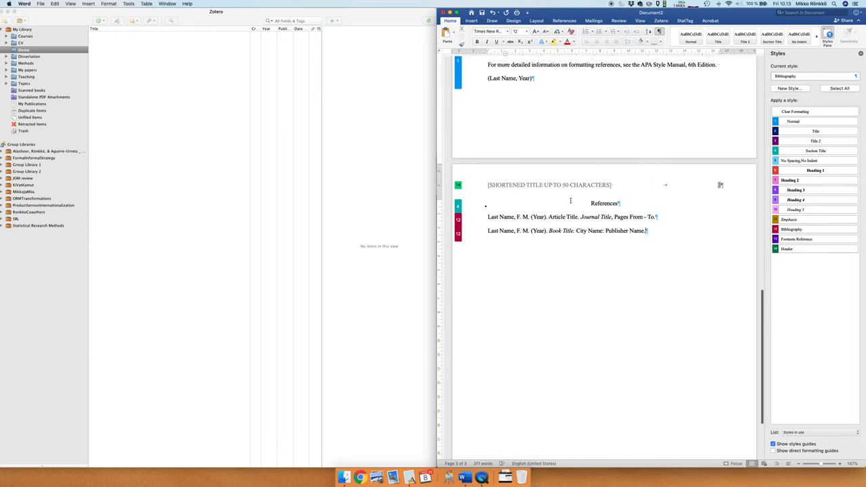
{"action": "scroll", "coordinate": [570, 201], "scroll_direction": "up", "scroll_amount": 1}
{"action": "left_click_drag", "start_coordinate": [648, 253], "coordinate": [486, 245]}
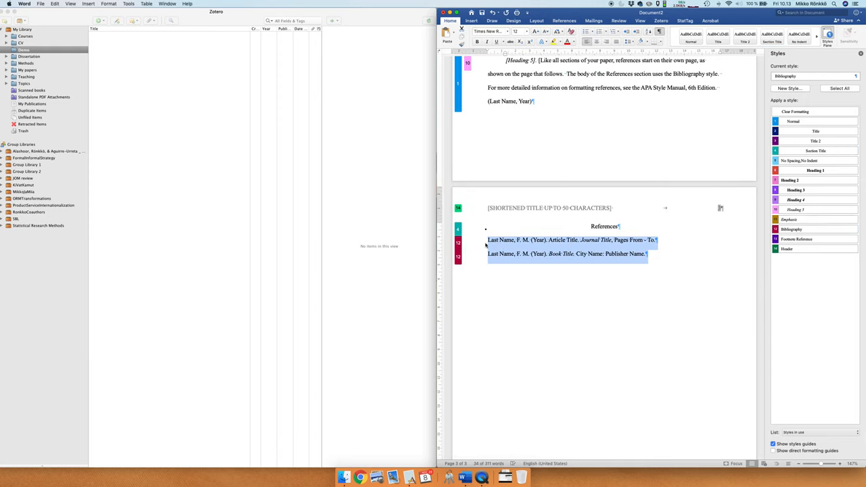
{"action": "key", "text": "BackSpace"}
{"action": "scroll", "coordinate": [486, 245], "scroll_direction": "up", "scroll_amount": 8}
{"action": "scroll", "coordinate": [486, 245], "scroll_direction": "up", "scroll_amount": 8}
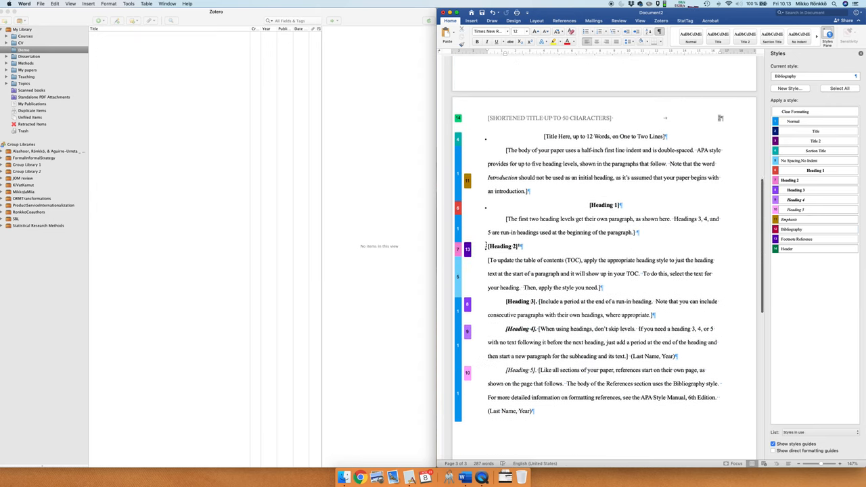
{"action": "scroll", "coordinate": [486, 245], "scroll_direction": "up", "scroll_amount": 2}
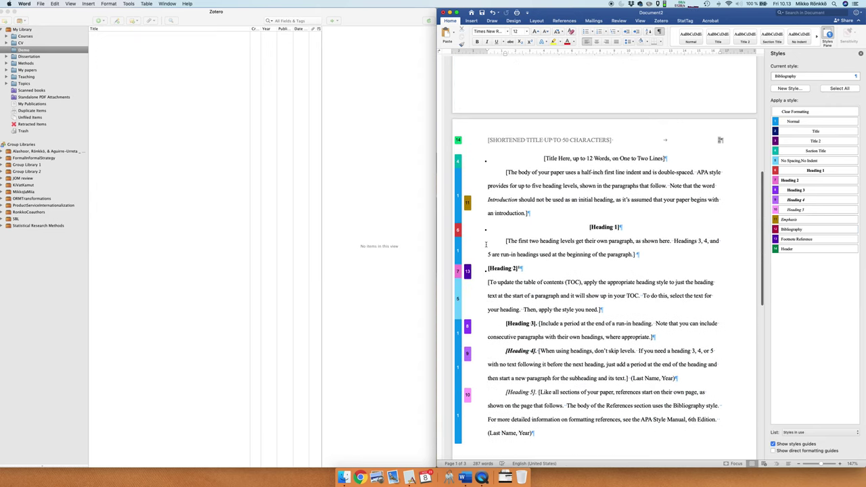
{"action": "triple_click", "coordinate": [577, 158]}
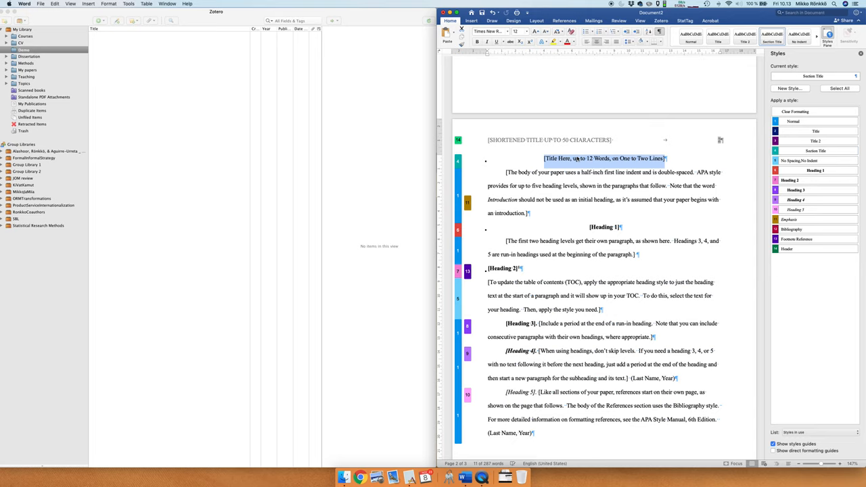
{"action": "type", "text": "Examp"}
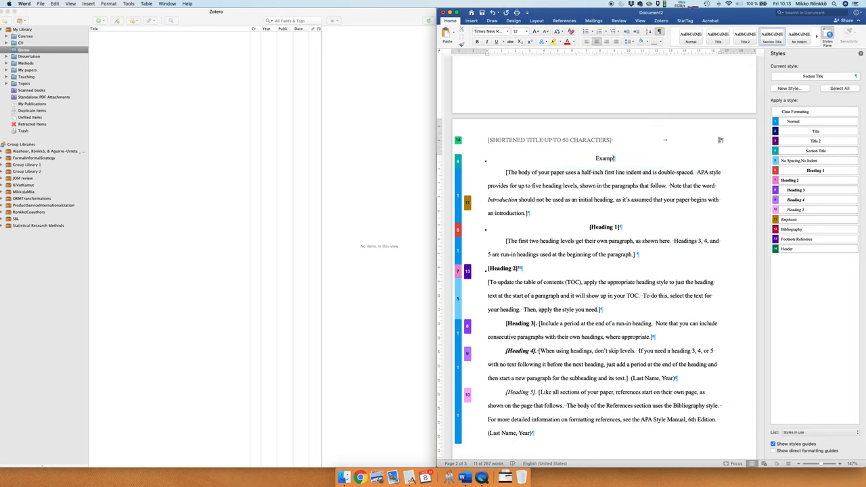
{"action": "type", "text": "le paper"}
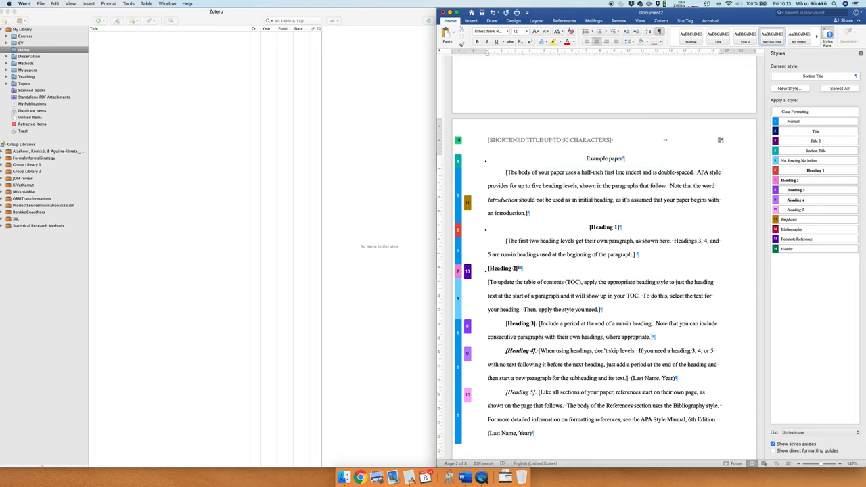
{"action": "scroll", "coordinate": [595, 270], "scroll_direction": "up", "scroll_amount": 5}
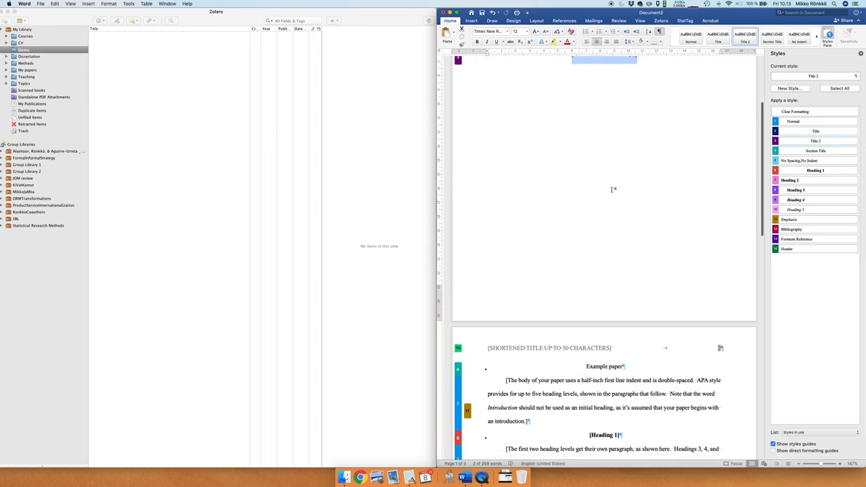
{"action": "scroll", "coordinate": [596, 271], "scroll_direction": "down", "scroll_amount": 4}
{"action": "triple_click", "coordinate": [575, 257]}
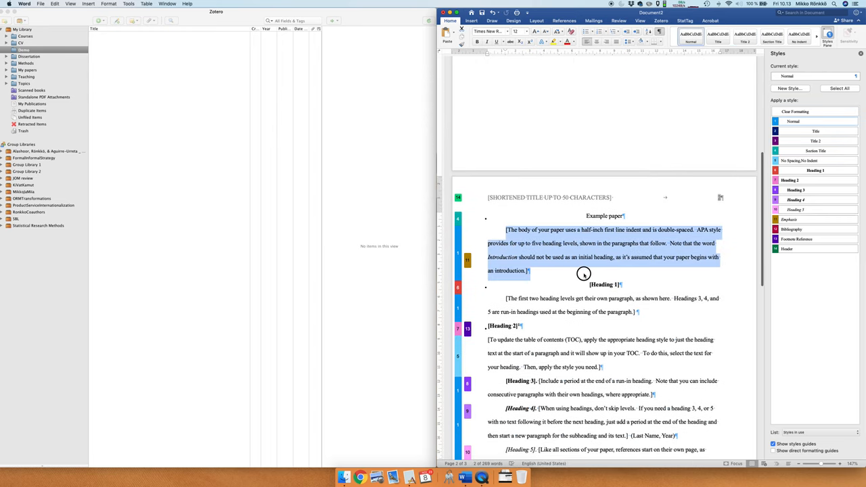
{"action": "left_click", "coordinate": [594, 215], "text": "shift"}
{"action": "key", "text": "BackSpace"}
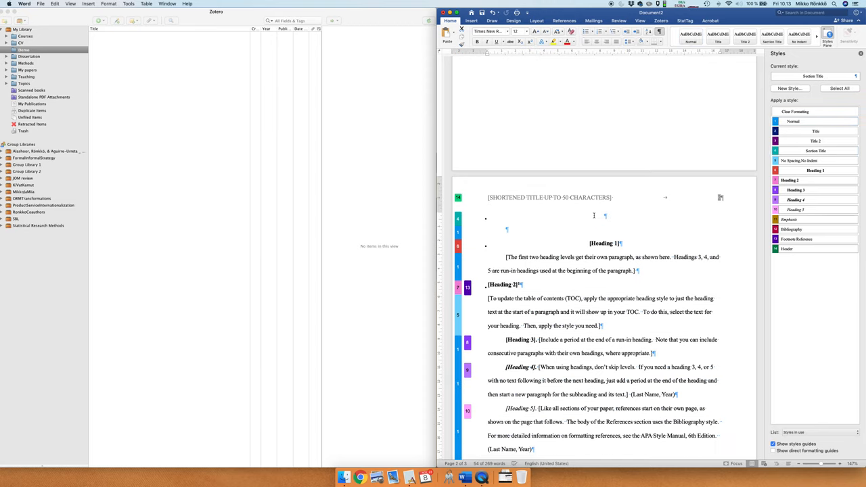
{"action": "scroll", "coordinate": [593, 216], "scroll_direction": "up", "scroll_amount": 5}
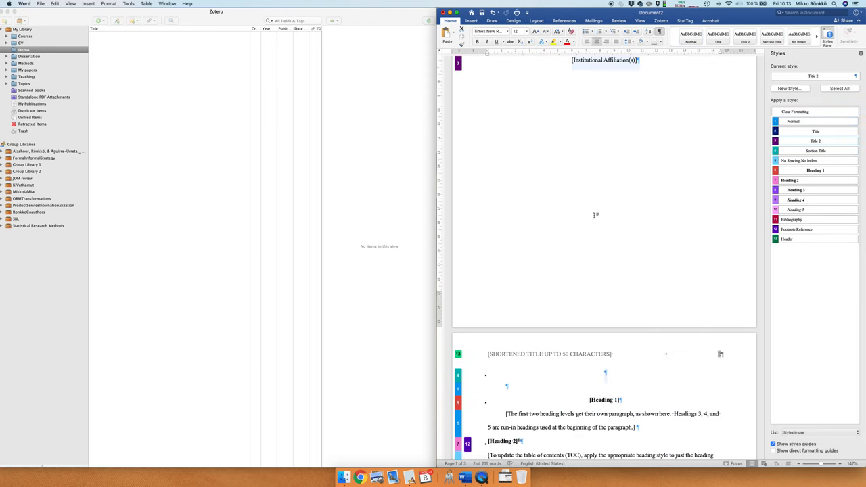
{"action": "scroll", "coordinate": [596, 271], "scroll_direction": "down", "scroll_amount": 2}
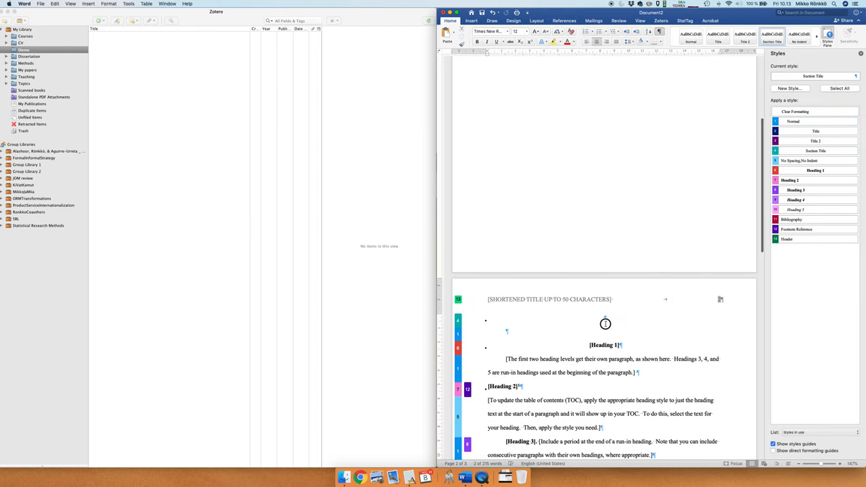
- Remove the empty lines above Heading 1 and replace its placeholder with "Example paper"
{"action": "left_click", "coordinate": [605, 324]}
{"action": "key", "text": "BackSpace"}
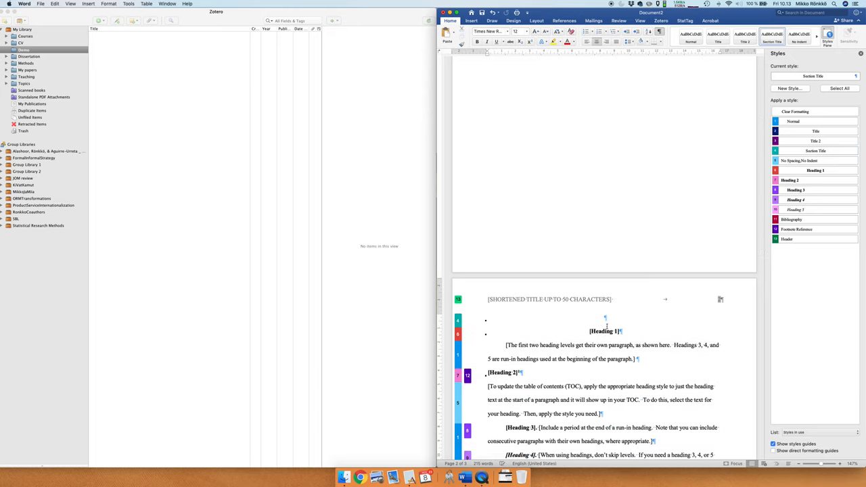
{"action": "key", "text": "BackSpace"}
{"action": "scroll", "coordinate": [609, 325], "scroll_direction": "up", "scroll_amount": 3}
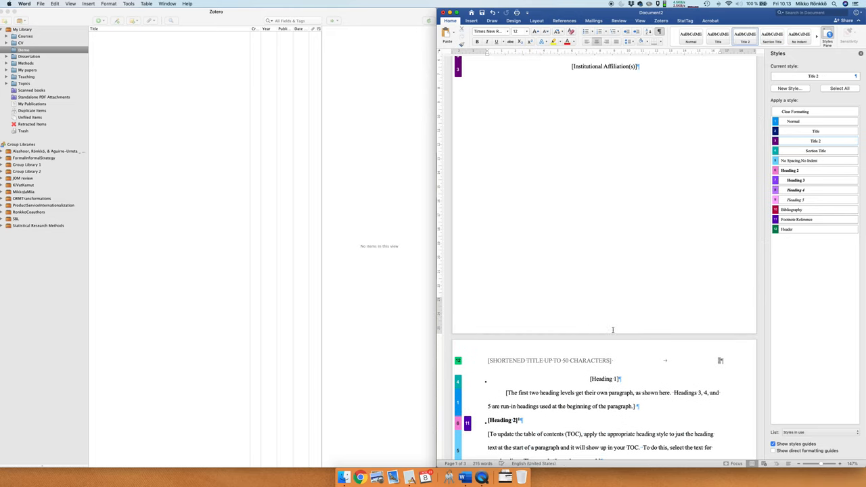
{"action": "scroll", "coordinate": [613, 332], "scroll_direction": "down", "scroll_amount": 1}
{"action": "double_click", "coordinate": [605, 353]}
{"action": "type", "text": "Example paper"}
{"action": "key", "text": "shift+Home"}
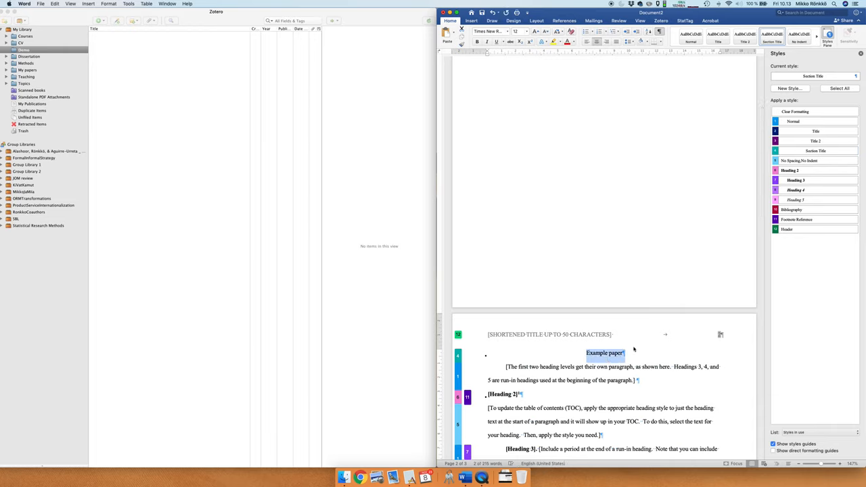
- Apply the Heading 1 style to "Example paper" and look around for a page-break option
{"action": "left_click", "coordinate": [745, 48]}
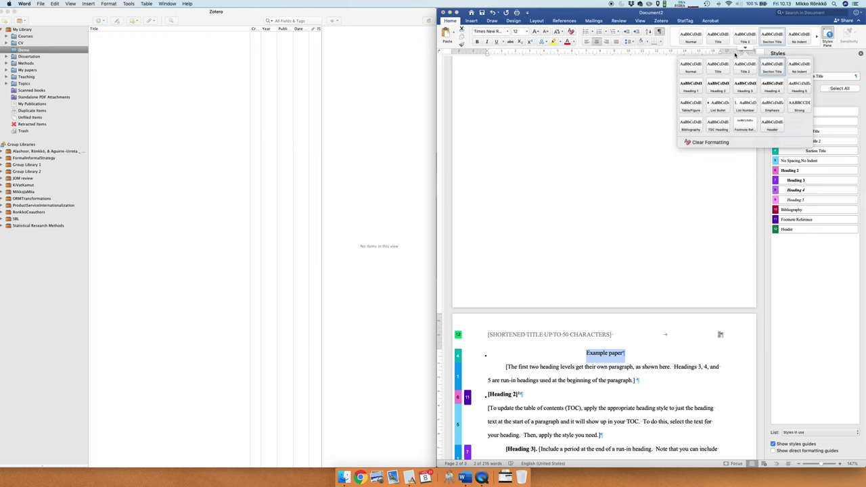
{"action": "left_click", "coordinate": [716, 86]}
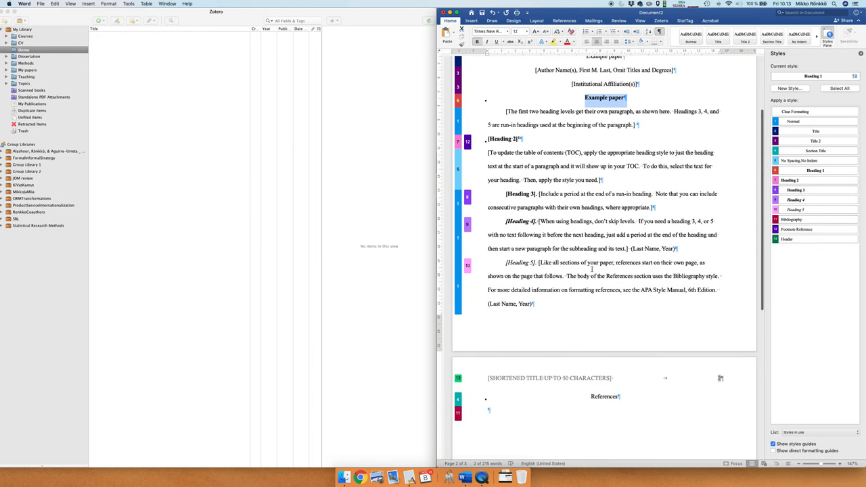
{"action": "triple_click", "coordinate": [606, 86]}
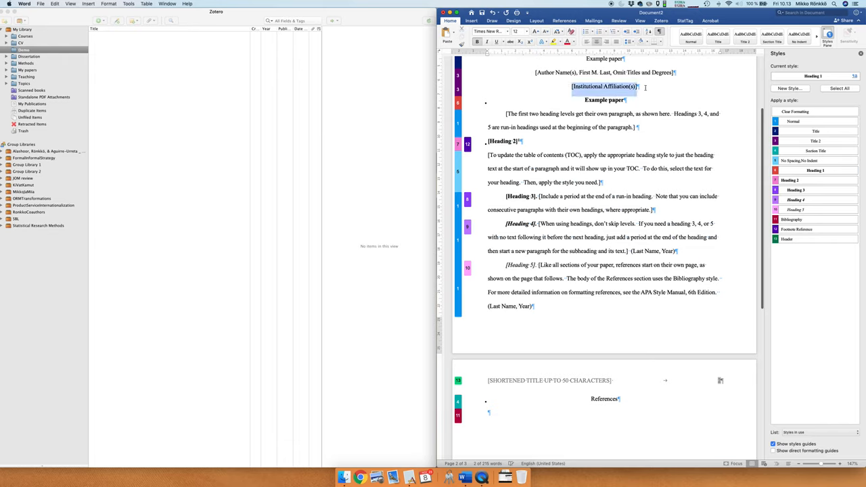
{"action": "right_click", "coordinate": [641, 87]}
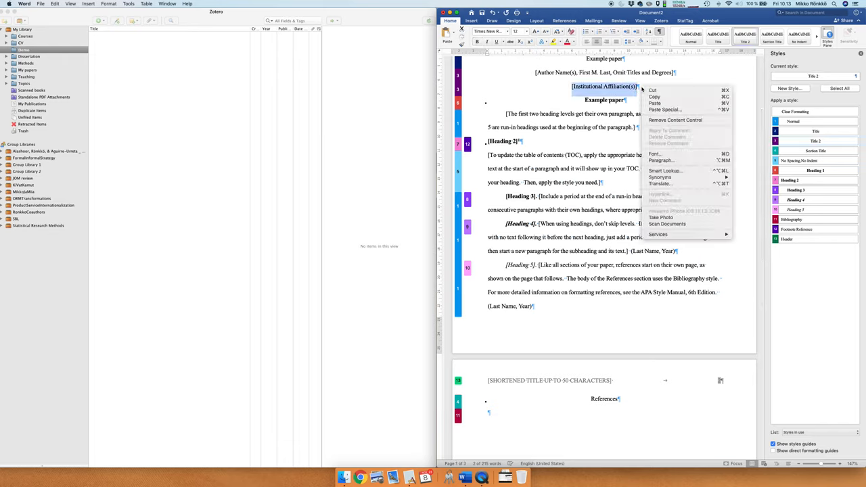
{"action": "key", "text": "Escape"}
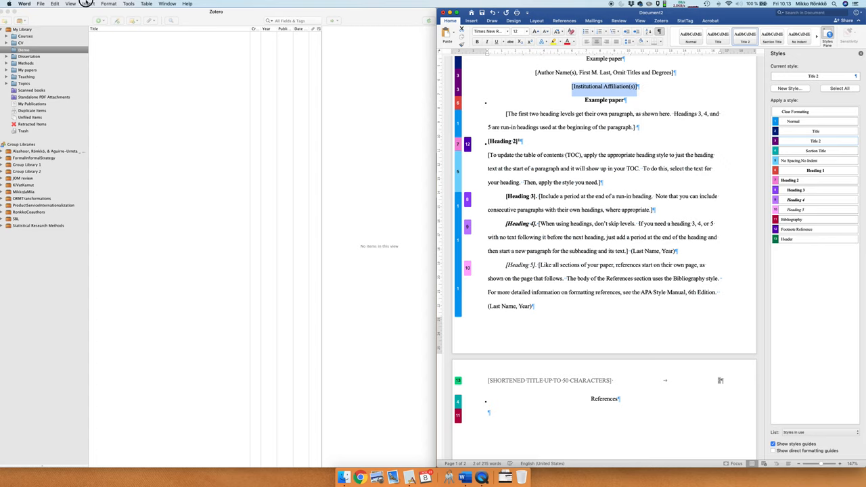
{"action": "left_click", "coordinate": [88, 3]}
{"action": "key", "text": "Escape"}
- In the heading's Paragraph settings, enable Page break before under Line and Page Breaks
{"action": "right_click", "coordinate": [594, 103]}
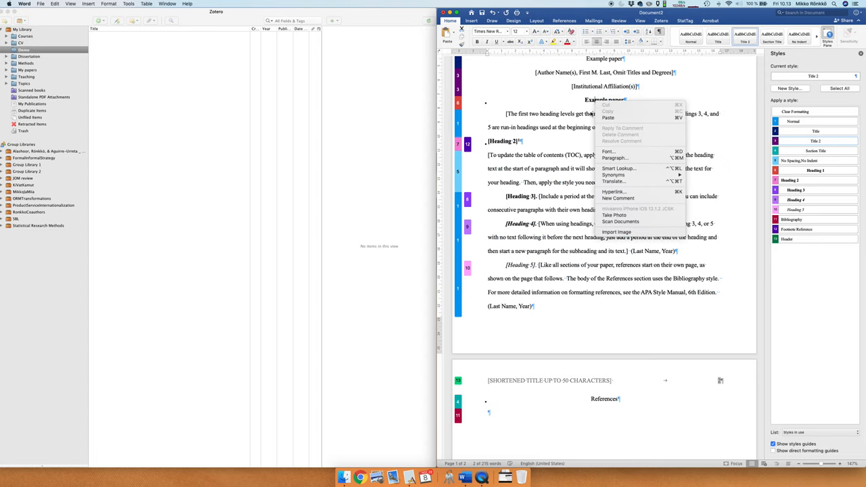
{"action": "left_click", "coordinate": [638, 161]}
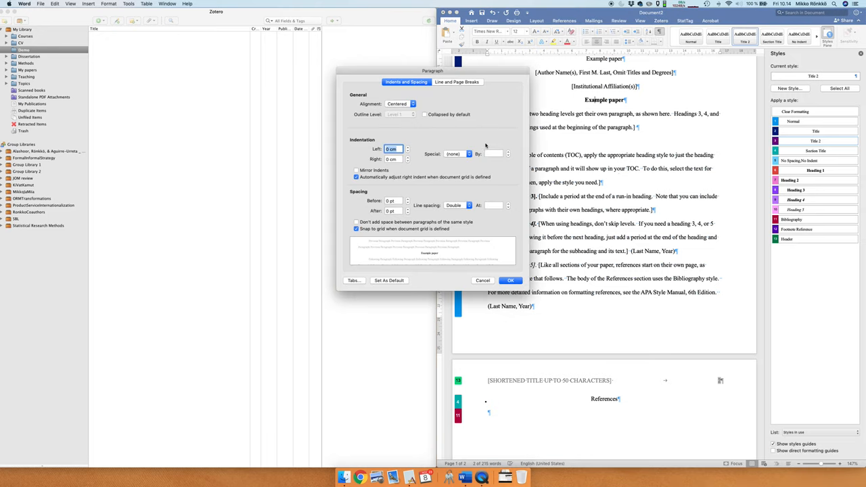
{"action": "left_click", "coordinate": [457, 82]}
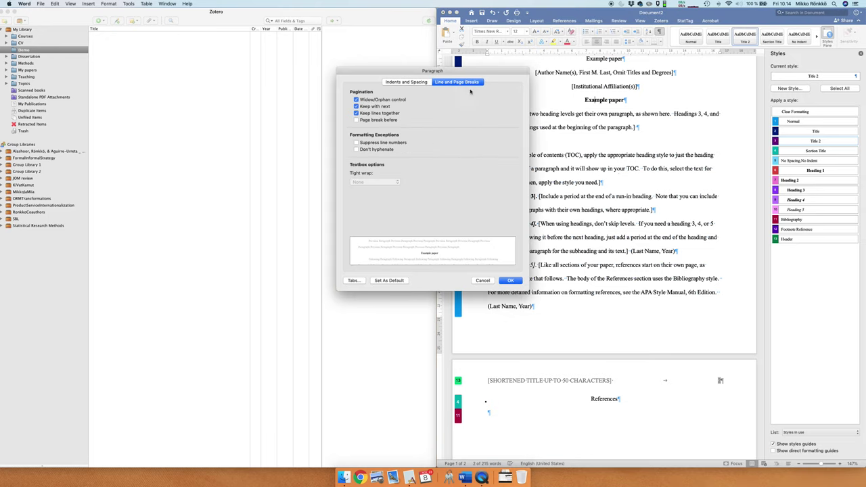
{"action": "left_click", "coordinate": [356, 120]}
- Confirm the paragraph settings and delete all template body text under the heading
{"action": "left_click", "coordinate": [510, 280]}
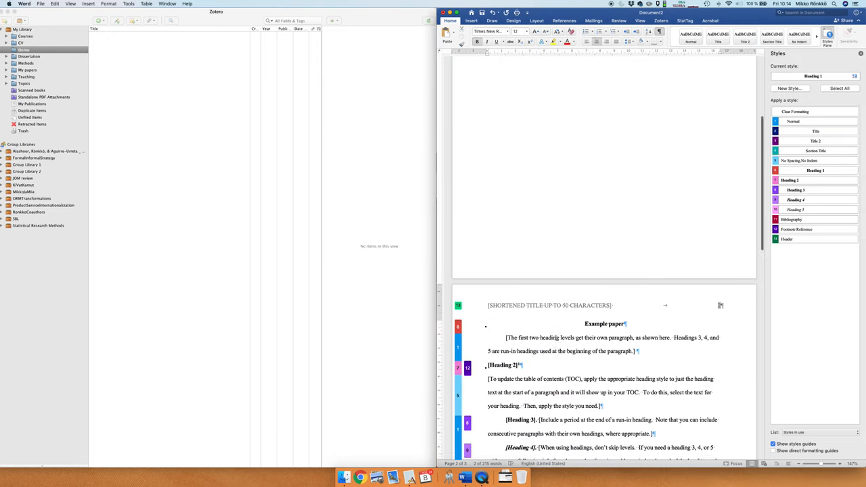
{"action": "scroll", "coordinate": [555, 337], "scroll_direction": "down", "scroll_amount": 5}
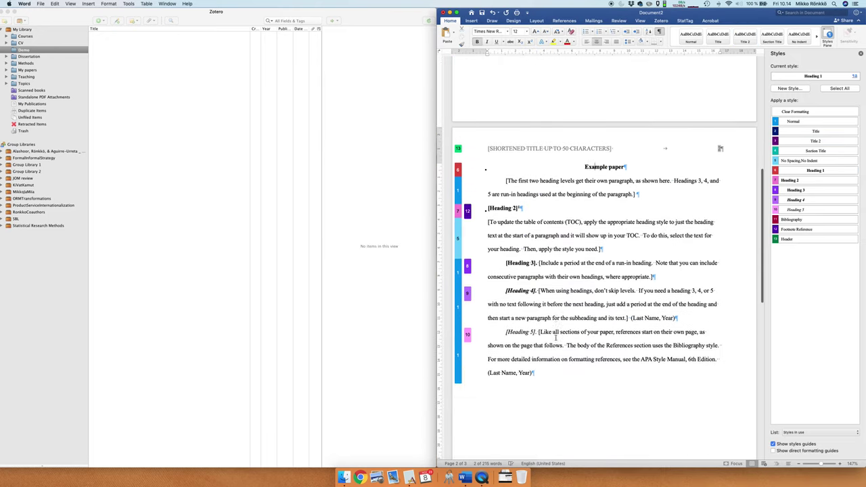
{"action": "triple_click", "coordinate": [506, 169]}
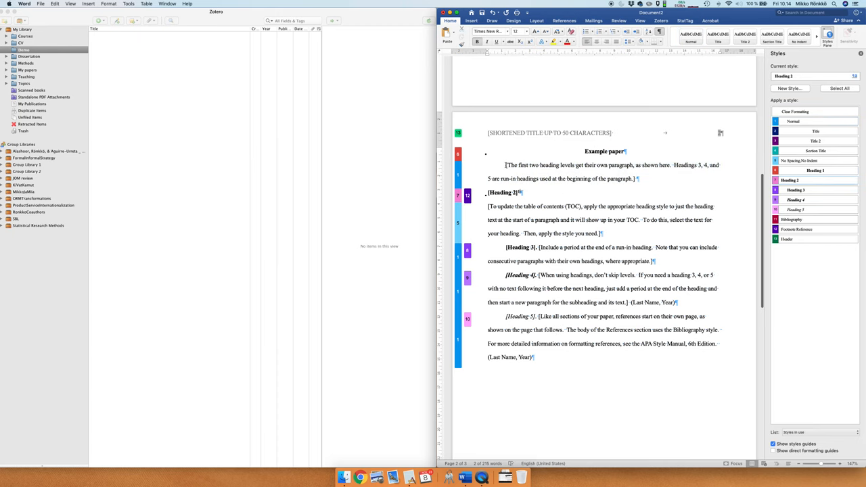
{"action": "left_click_drag", "start_coordinate": [506, 165], "coordinate": [552, 356]}
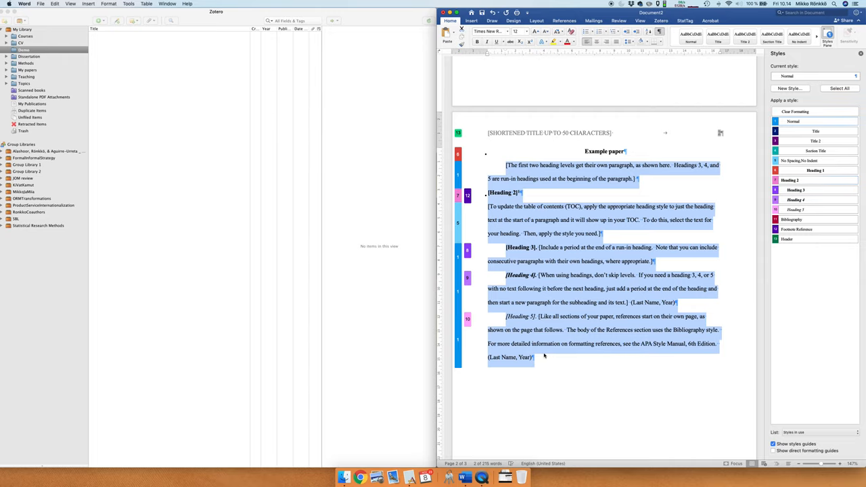
{"action": "key", "text": "BackSpace"}
{"action": "scroll", "coordinate": [545, 352], "scroll_direction": "up", "scroll_amount": 8}
- Paste the reliability and consistency paragraph on a new line below the heading
{"action": "left_click", "coordinate": [653, 158]}
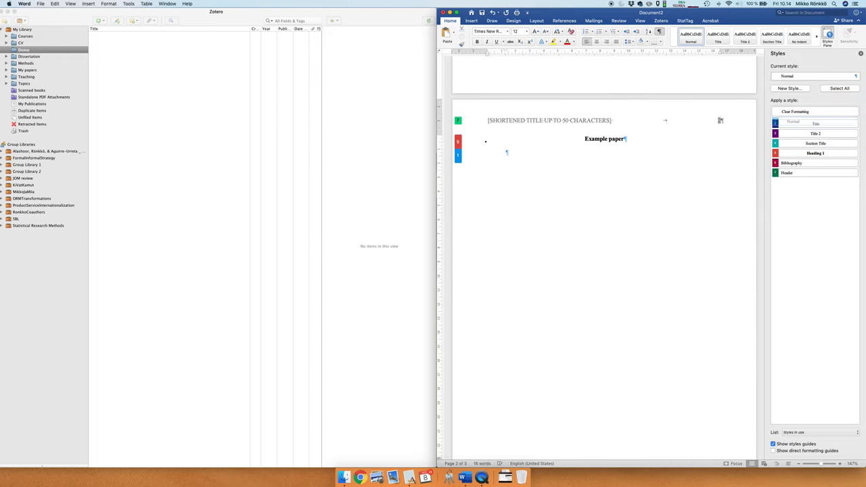
{"action": "key", "text": "Return"}
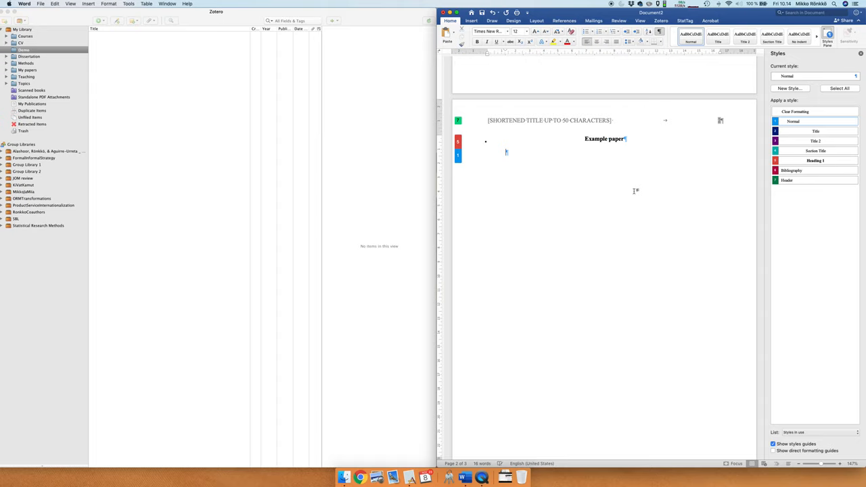
{"action": "key", "text": "super+v"}
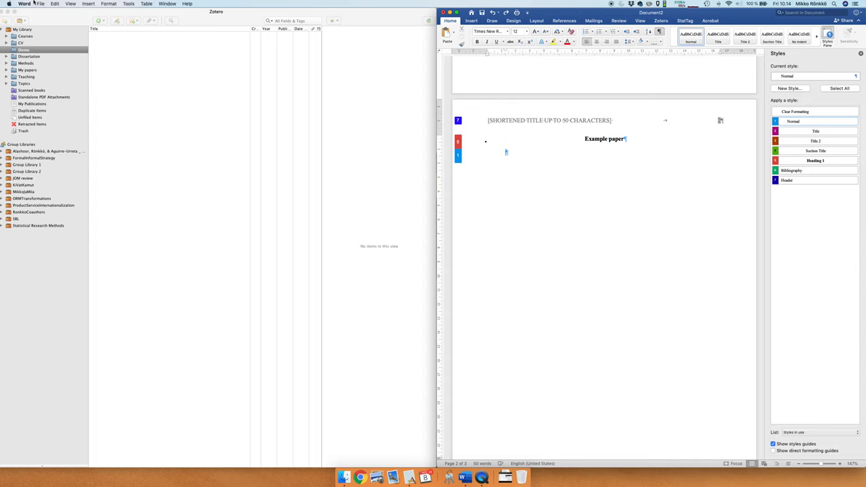
{"action": "left_click", "coordinate": [54, 3]}
{"action": "left_click", "coordinate": [105, 58]}
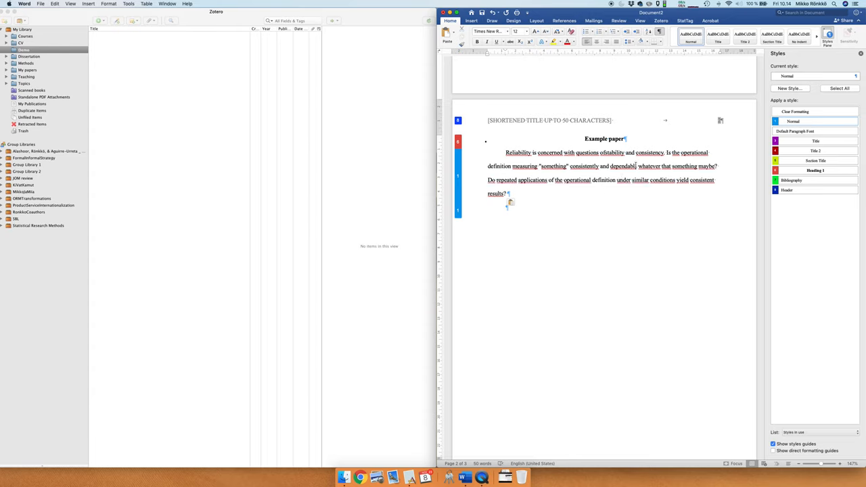
{"action": "type", "text": "ility"}
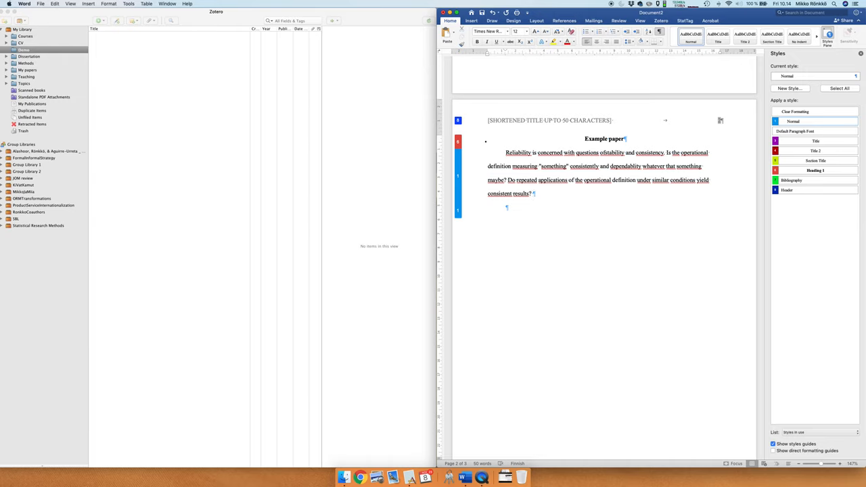
- Fix the space in 'of stability' and change the double quotes around 'something' to single quotes
{"action": "left_click", "coordinate": [605, 153]}
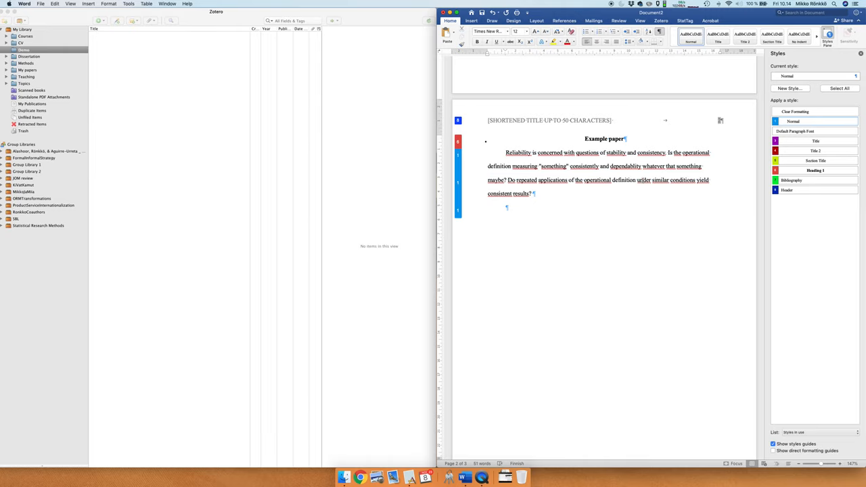
{"action": "type", "text": "\""}
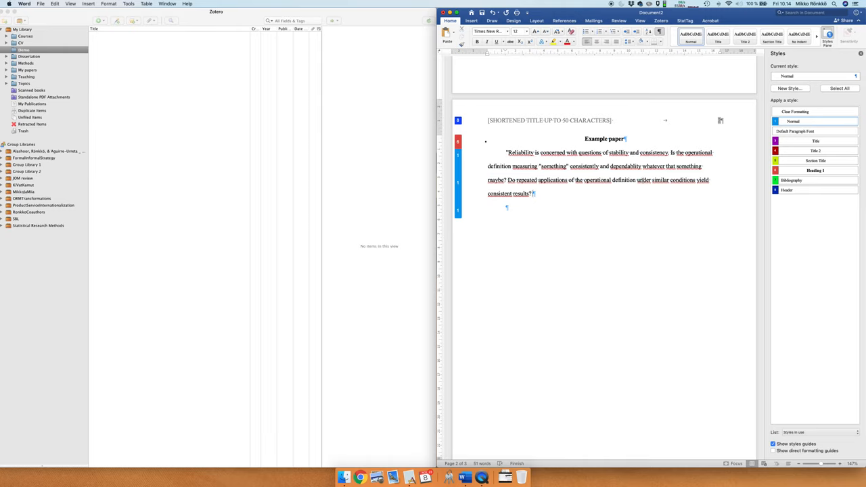
{"action": "type", "text": "\""}
{"action": "key", "text": "Delete"}
{"action": "type", "text": "'"}
{"action": "key", "text": "Delete"}
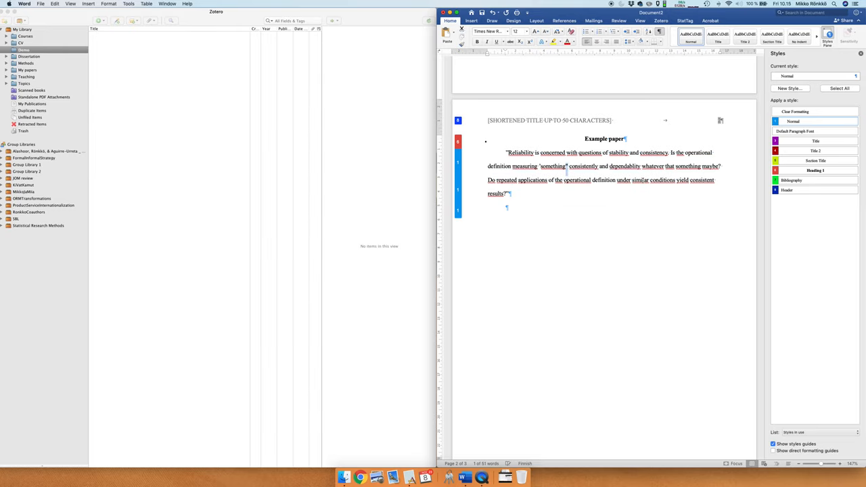
{"action": "type", "text": "'"}
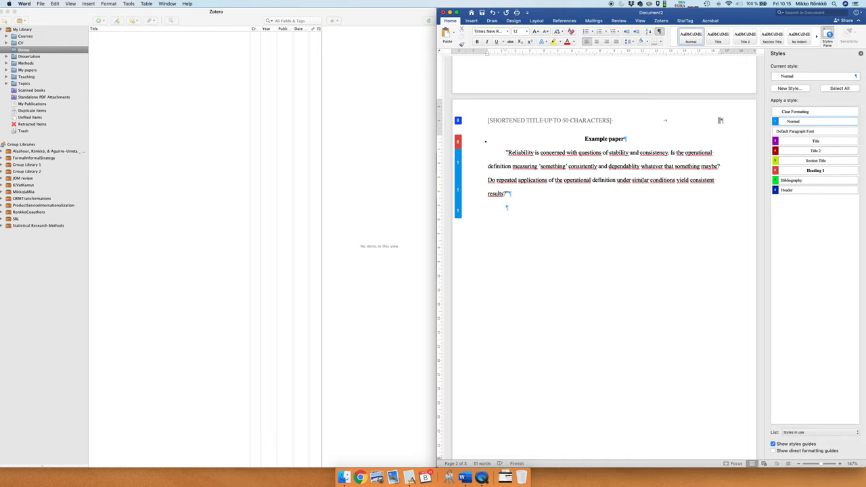
{"action": "left_click_drag", "start_coordinate": [568, 167], "coordinate": [539, 166]}
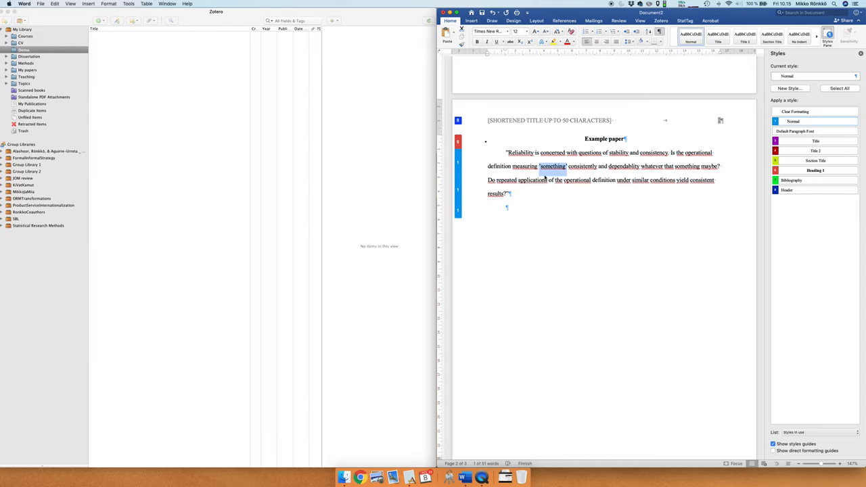
{"action": "left_click", "coordinate": [540, 166]}
- Enclose the reliability paragraph in double quotation marks and position the caret after the closing quote for citing
{"action": "left_click", "coordinate": [507, 153]}
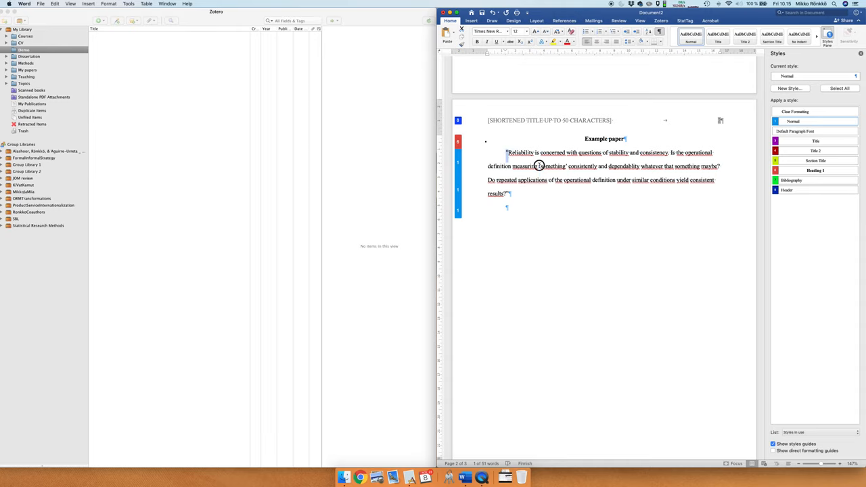
{"action": "left_click", "coordinate": [511, 193]}
{"action": "left_click", "coordinate": [662, 20]}
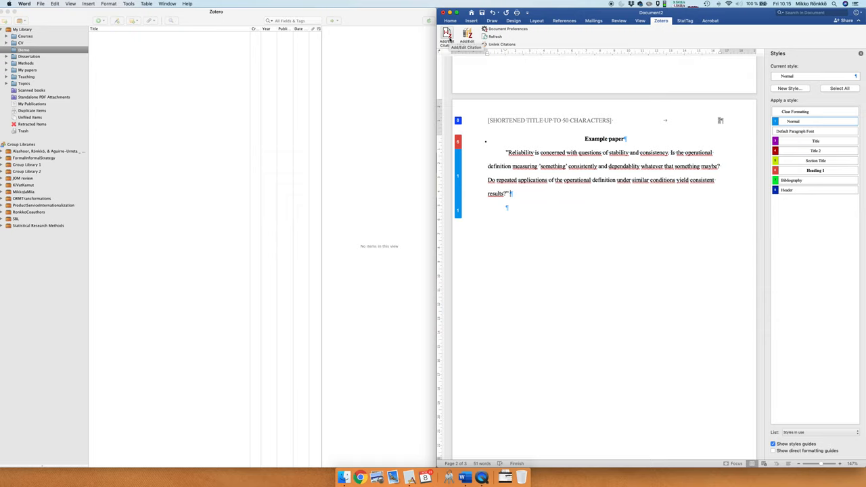
- Start a Zotero Add/Edit Citation after the quote, keeping APA 6th edition as the document style
{"action": "left_click", "coordinate": [448, 34]}
{"action": "left_click", "coordinate": [448, 34]}
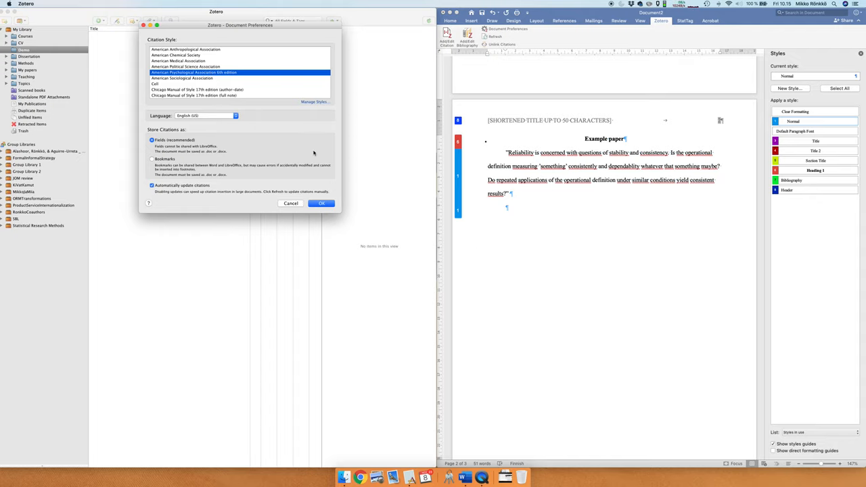
{"action": "left_click", "coordinate": [321, 203]}
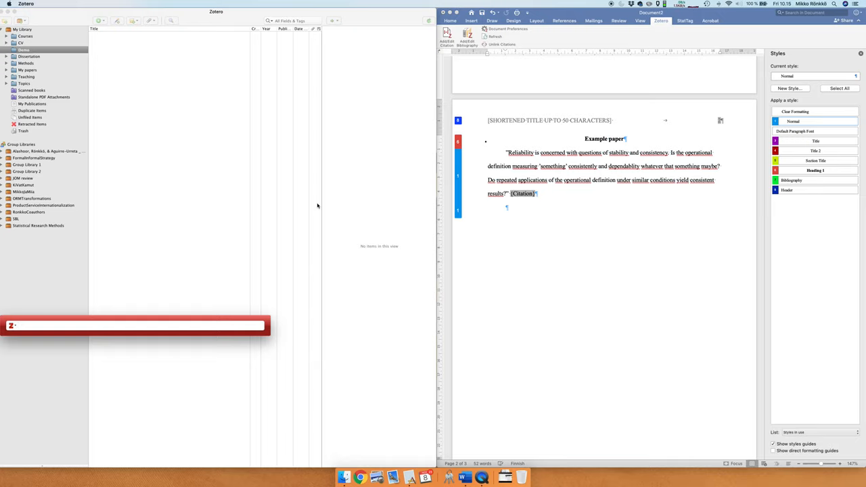
- Search 'singleton straits' in the quick-format bar and pick the 2018 Singleton and Straits item
{"action": "left_click_drag", "start_coordinate": [187, 320], "coordinate": [511, 213]}
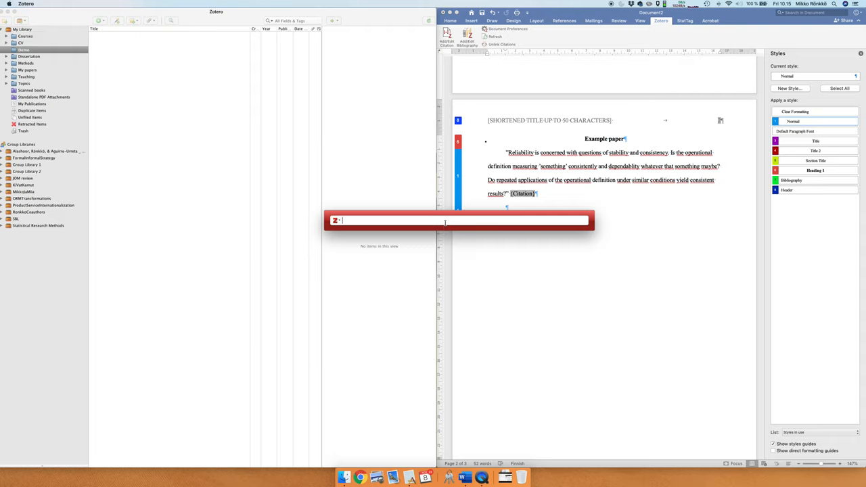
{"action": "type", "text": "singleton and"}
{"action": "key", "text": "BackSpace"}
{"action": "key", "text": "BackSpace"}
{"action": "key", "text": "BackSpace"}
{"action": "type", "text": "straits"}
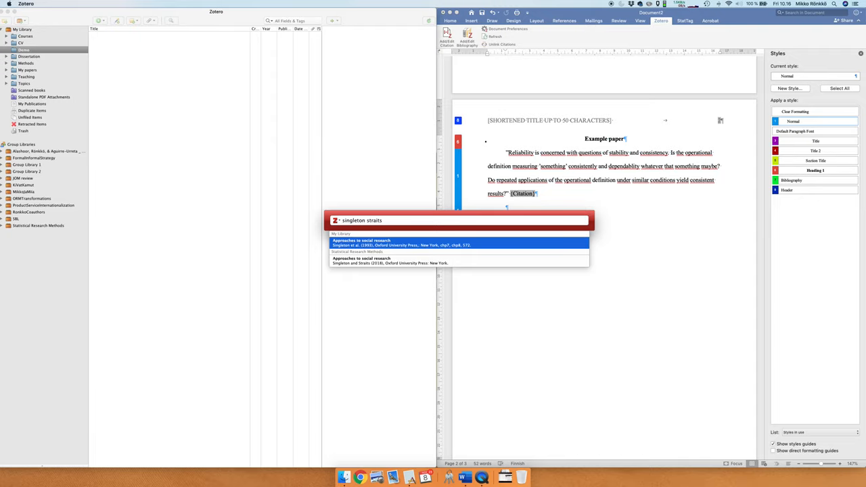
{"action": "key", "text": "Down"}
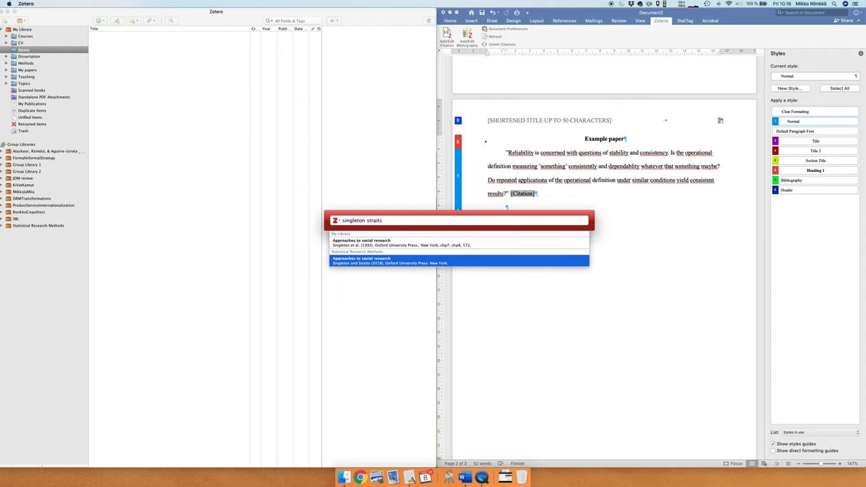
{"action": "key", "text": "Return"}
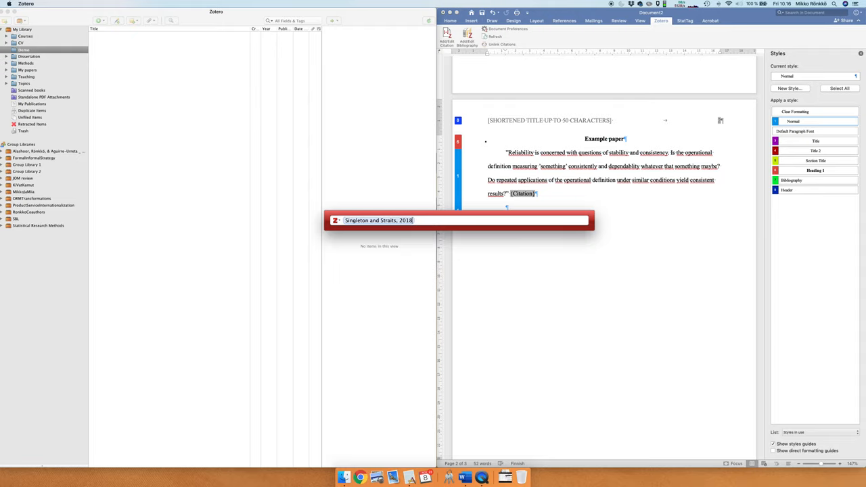
- Add page locator xyz and insert the citation as (Singleton & Straits, 2018, p. xyz)
{"action": "key", "text": "ctrl+Down"}
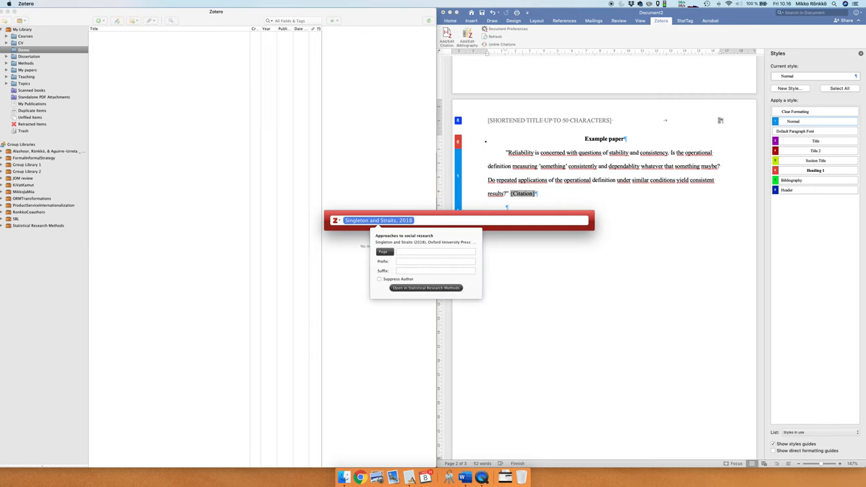
{"action": "left_click", "coordinate": [408, 253]}
{"action": "type", "text": "yz"}
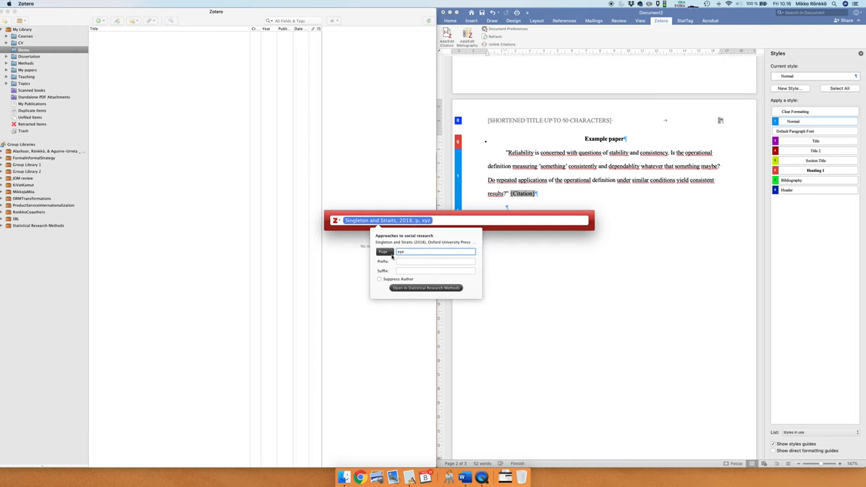
{"action": "left_click", "coordinate": [386, 252]}
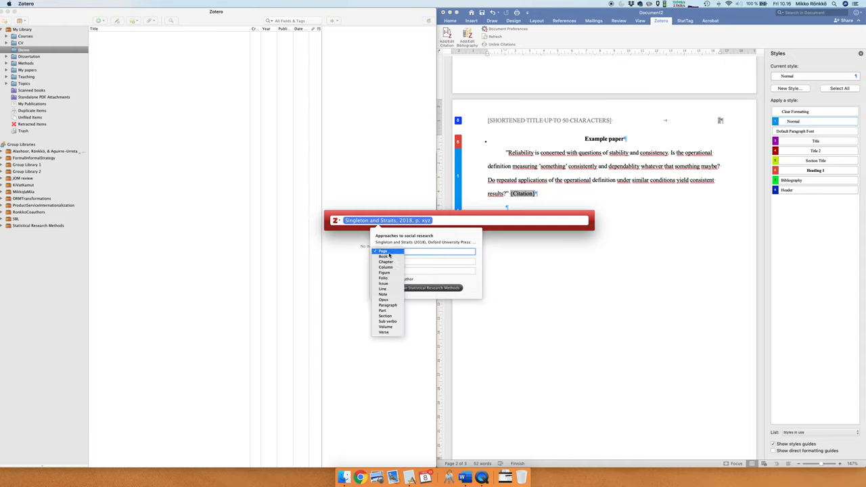
{"action": "left_click", "coordinate": [383, 251]}
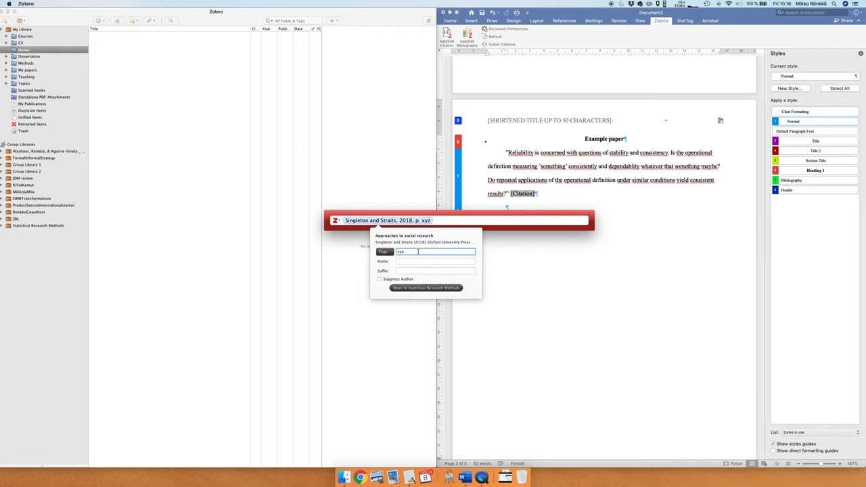
{"action": "key", "text": "Return"}
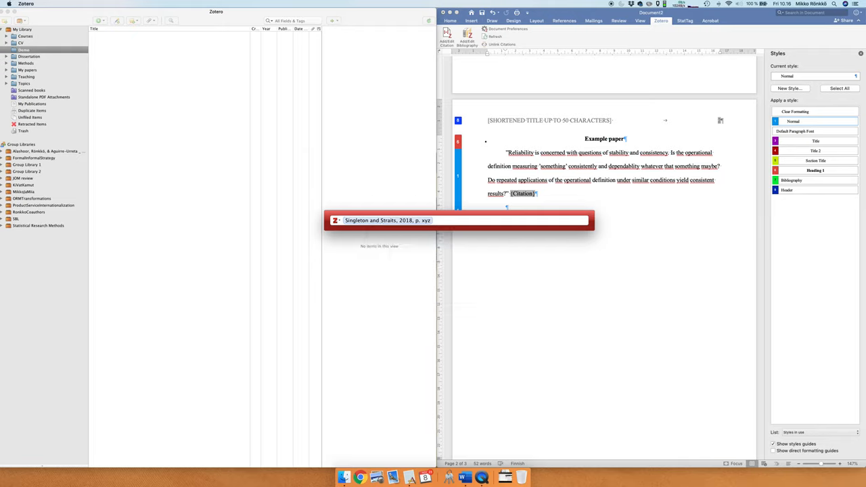
{"action": "key", "text": "Return"}
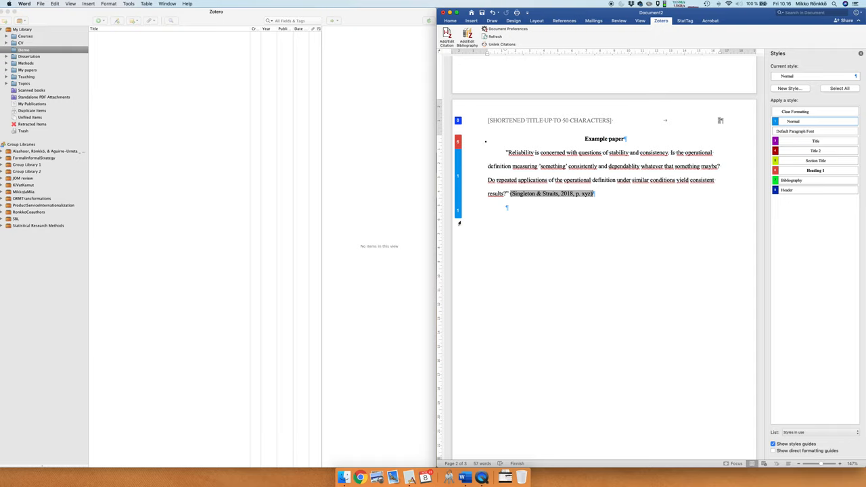
- Duplicate the quoted paragraph with its citation into a new paragraph below
{"action": "key", "text": "Return"}
{"action": "type", "text": "S"}
{"action": "key", "text": "BackSpace"}
{"action": "key", "text": "shift+Down"}
{"action": "key", "text": "shift+Down"}
{"action": "key", "text": "shift+Down"}
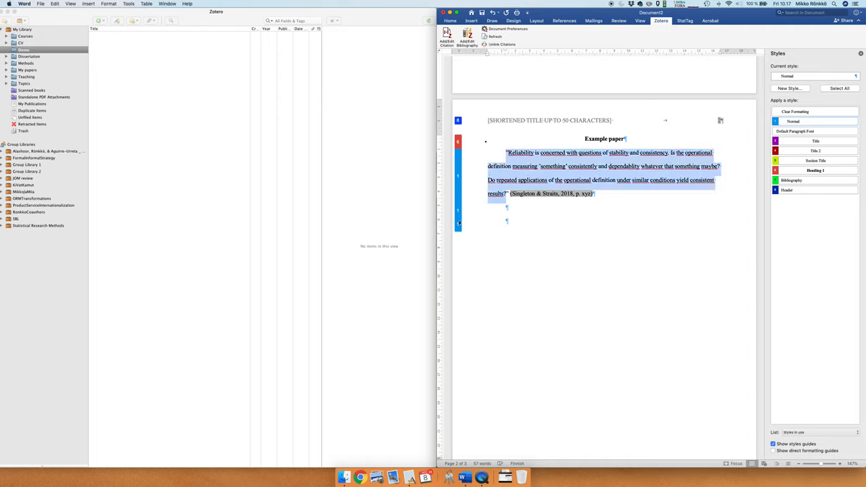
{"action": "key", "text": "ctrl+c"}
{"action": "key", "text": "Down"}
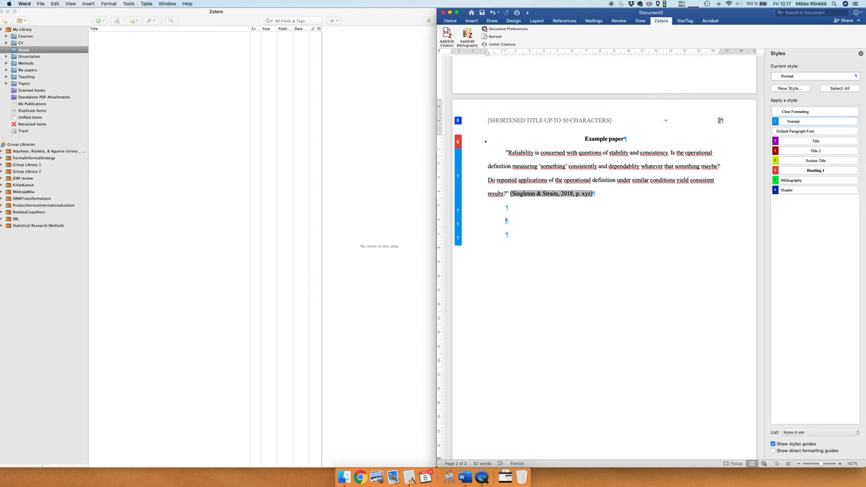
{"action": "key", "text": "ctrl+v"}
- Make the duplicate begin 'Singleton and Straits explain that' before the quotation
{"action": "left_click", "coordinate": [506, 221]}
{"action": "type", "text": "Singleton and St"}
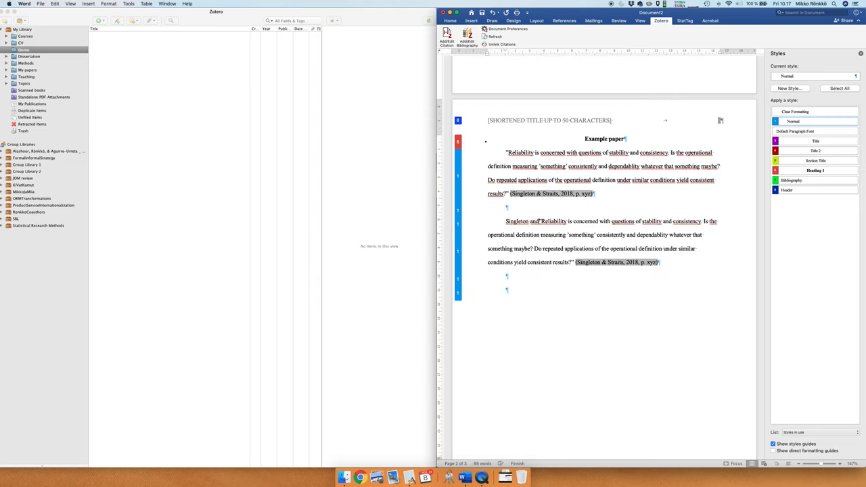
{"action": "type", "text": "raits de"}
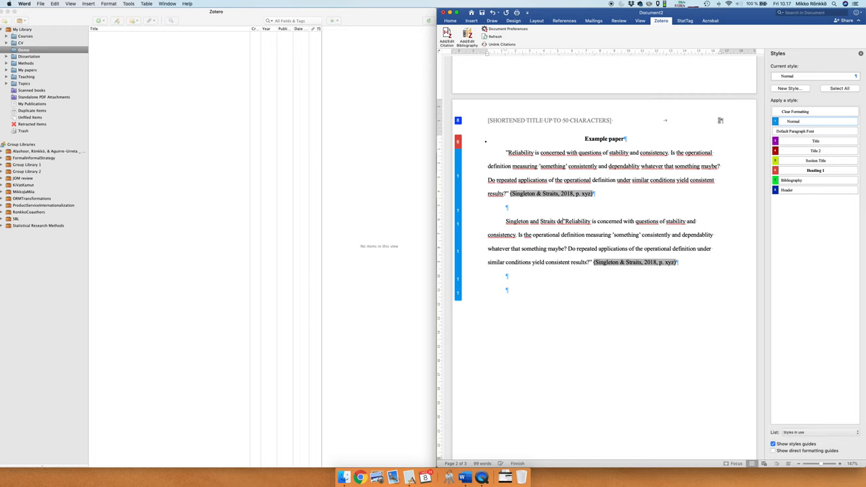
{"action": "key", "text": "BackSpace"}
{"action": "key", "text": "BackSpace"}
{"action": "type", "text": "explain that"}
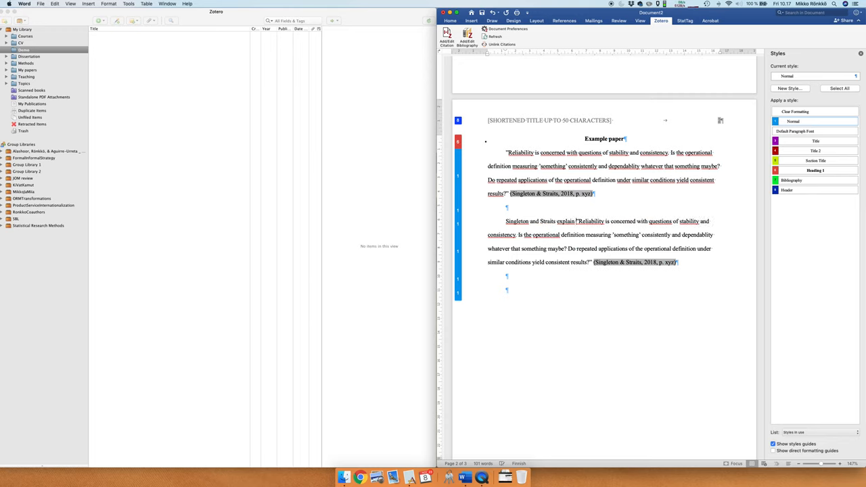
{"action": "key", "text": "Down"}
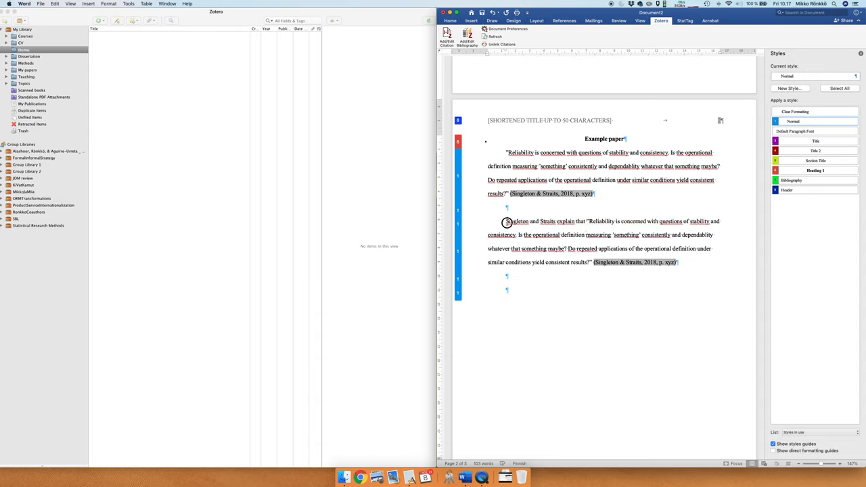
{"action": "left_click_drag", "start_coordinate": [506, 221], "coordinate": [555, 221]}
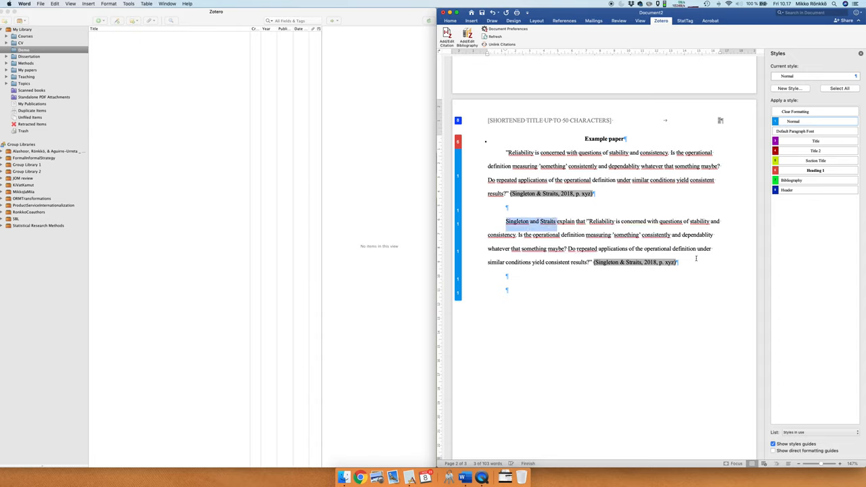
{"action": "left_click", "coordinate": [658, 283]}
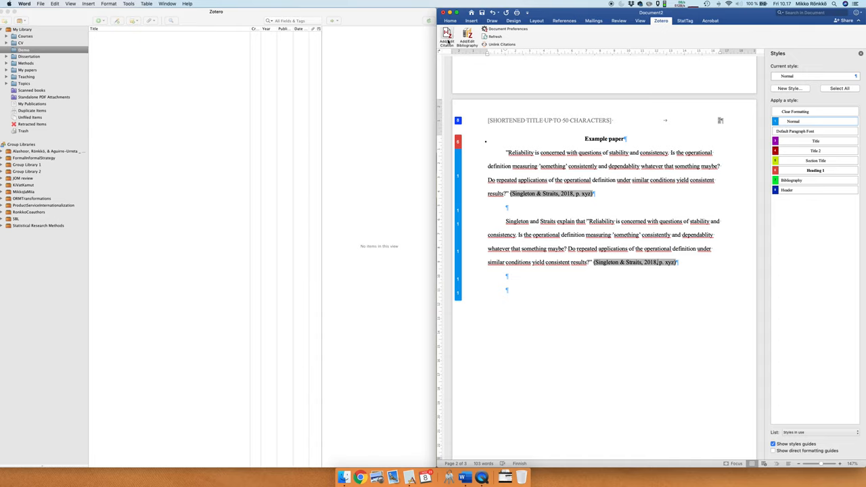
- Tick Suppress Author on the second paragraph's citation so it reads (2018, p. xyz)
{"action": "left_click", "coordinate": [448, 37]}
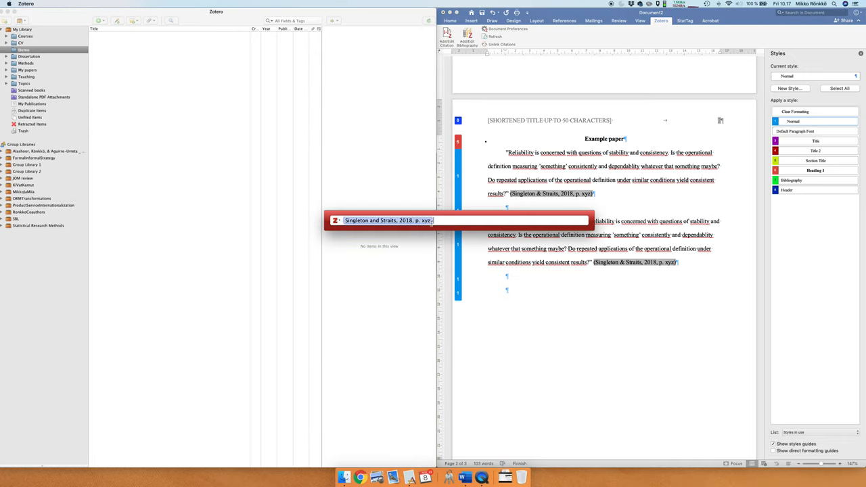
{"action": "left_click", "coordinate": [387, 220]}
{"action": "left_click", "coordinate": [389, 280]}
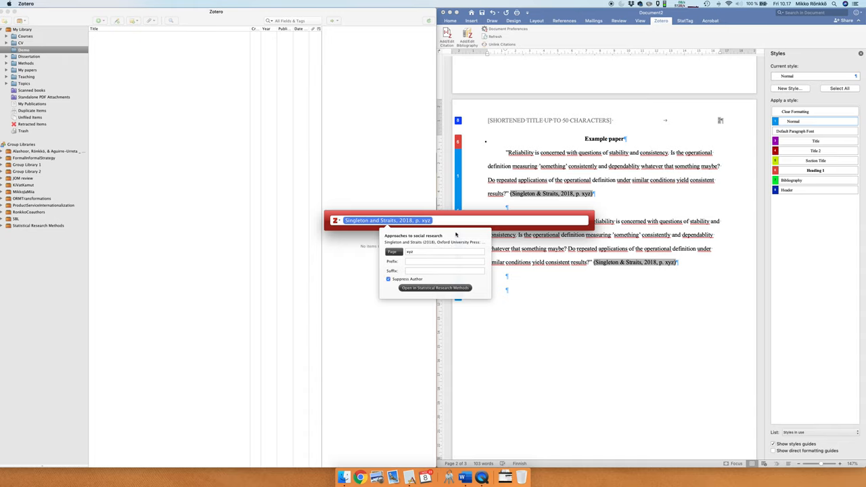
{"action": "key", "text": "Return"}
{"action": "key", "text": "Return"}
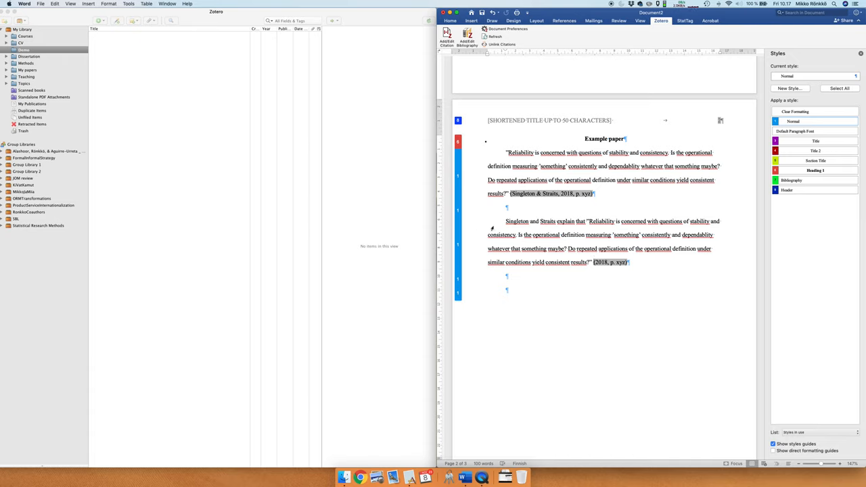
- Paste a copy of the second paragraph as a third paragraph below
{"action": "left_click_drag", "start_coordinate": [660, 268], "coordinate": [492, 227]}
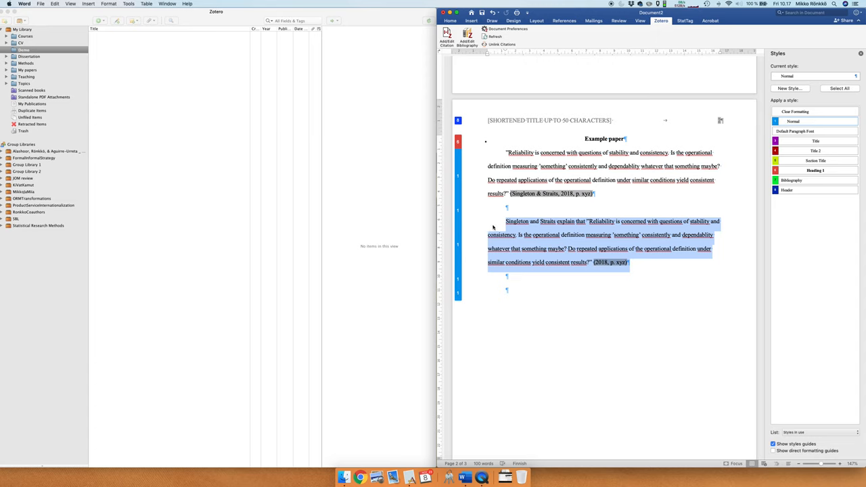
{"action": "key", "text": "super+c"}
{"action": "left_click", "coordinate": [525, 280]}
{"action": "key", "text": "super+v"}
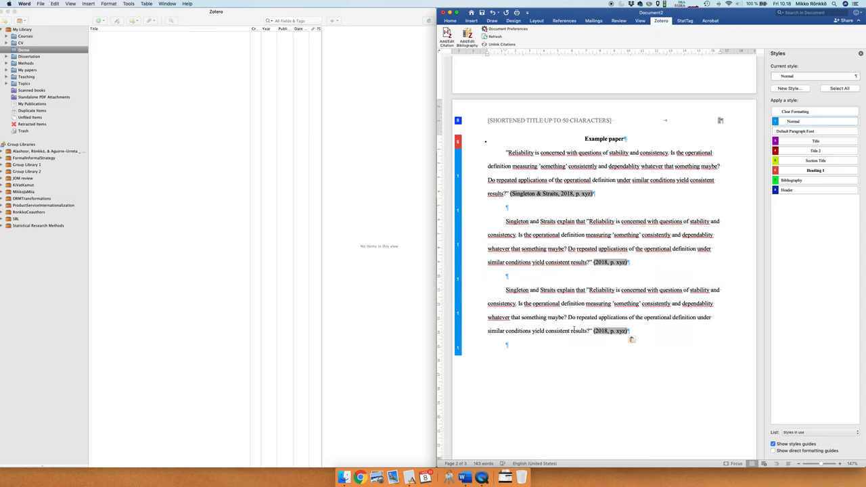
- Copy the (2018, p. xyz) citation and paste it right after 'Singleton and Straits'
{"action": "left_click", "coordinate": [596, 331]}
{"action": "double_click", "coordinate": [605, 333]}
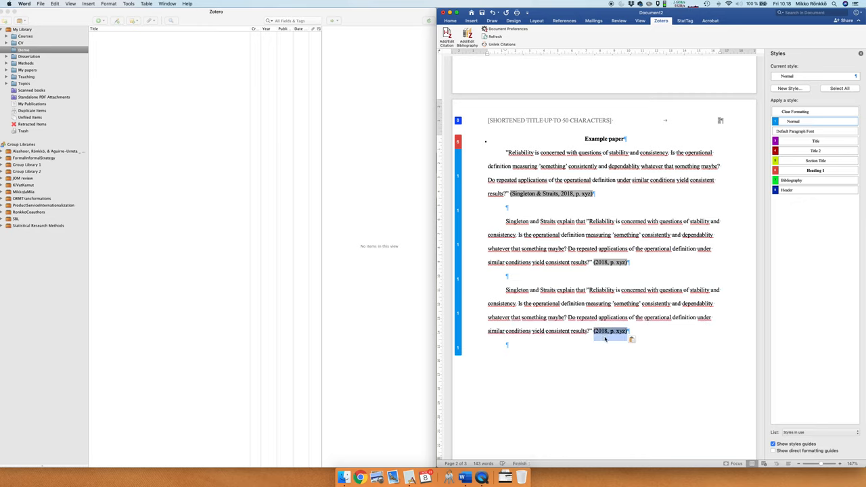
{"action": "left_click", "coordinate": [606, 339]}
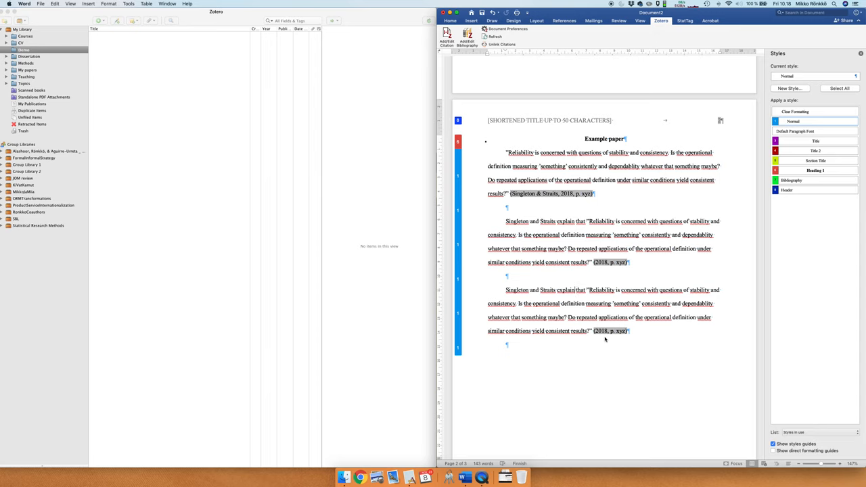
{"action": "key", "text": "super+v"}
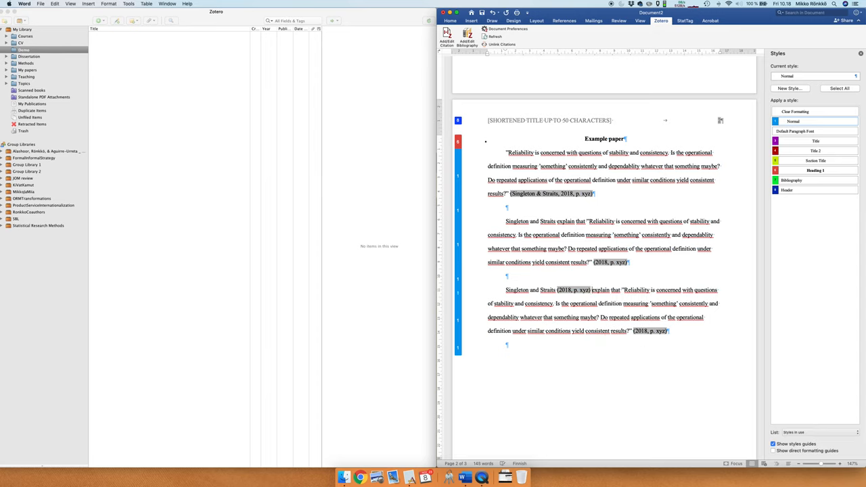
- Replace the closing citation with a typed plain '(p. xyz)'
{"action": "left_click_drag", "start_coordinate": [666, 331], "coordinate": [650, 331]}
{"action": "key", "text": "shift+alt+Left"}
{"action": "key", "text": "shift+alt+Left"}
{"action": "key", "text": "shift+alt+Left"}
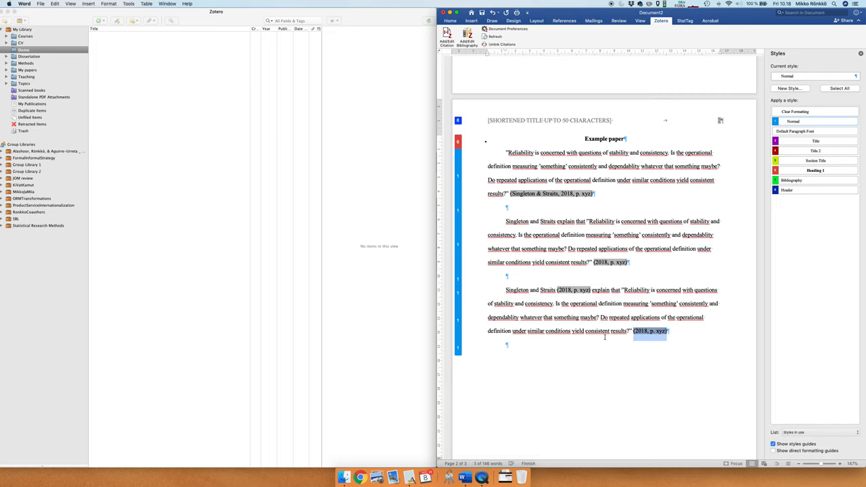
{"action": "type", "text": "(p. "}
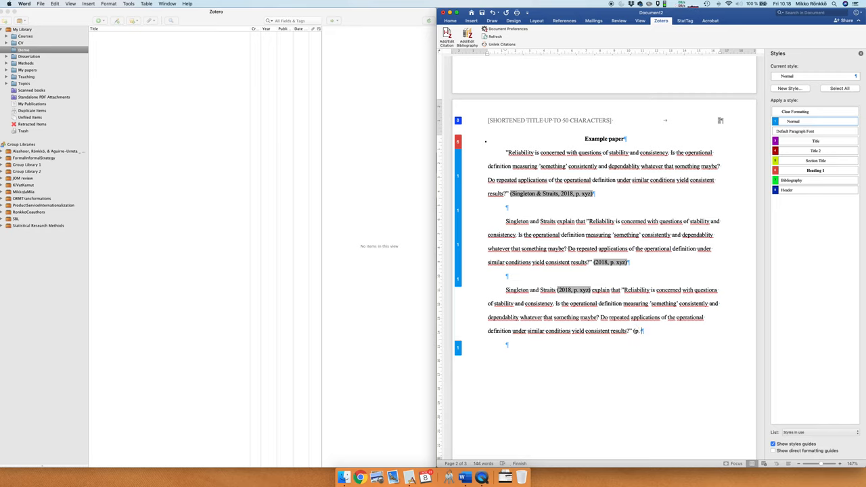
{"action": "type", "text": "Xyz"}
{"action": "key", "text": "BackSpace"}
{"action": "key", "text": "BackSpace"}
{"action": "key", "text": "BackSpace"}
{"action": "type", "text": "y"}
{"action": "key", "text": "BackSpace"}
{"action": "type", "text": "xyz)"}
- Clear the page field of the citation after Singleton and Straits so it reads (2018)
{"action": "key", "text": "ctrl+alt+a"}
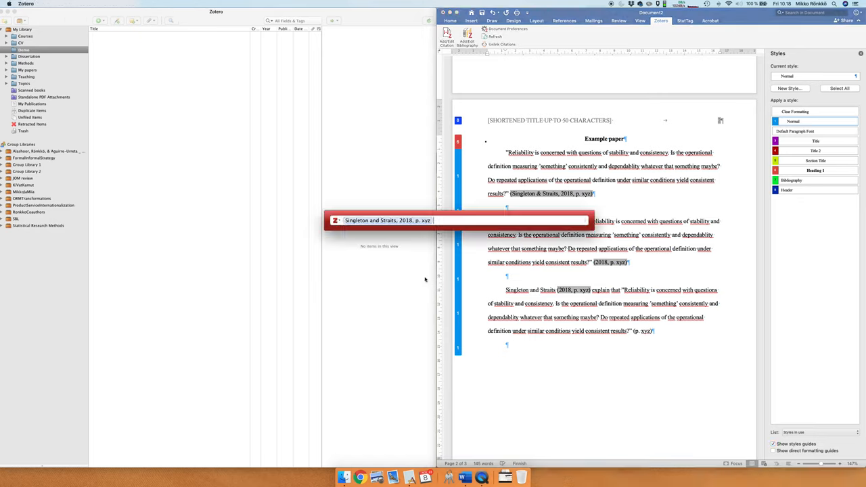
{"action": "left_click", "coordinate": [387, 221]}
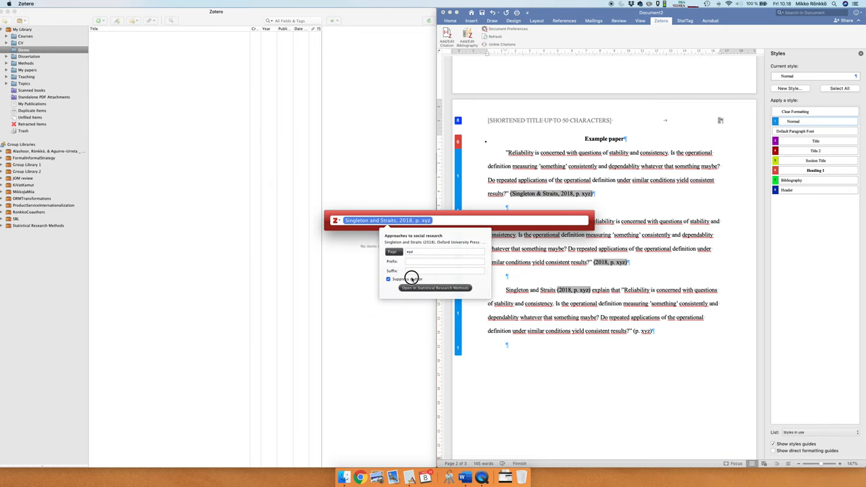
{"action": "left_click", "coordinate": [419, 252]}
{"action": "key", "text": "BackSpace"}
{"action": "key", "text": "BackSpace"}
{"action": "key", "text": "BackSpace"}
{"action": "left_click", "coordinate": [427, 221]}
{"action": "key", "text": "Return"}
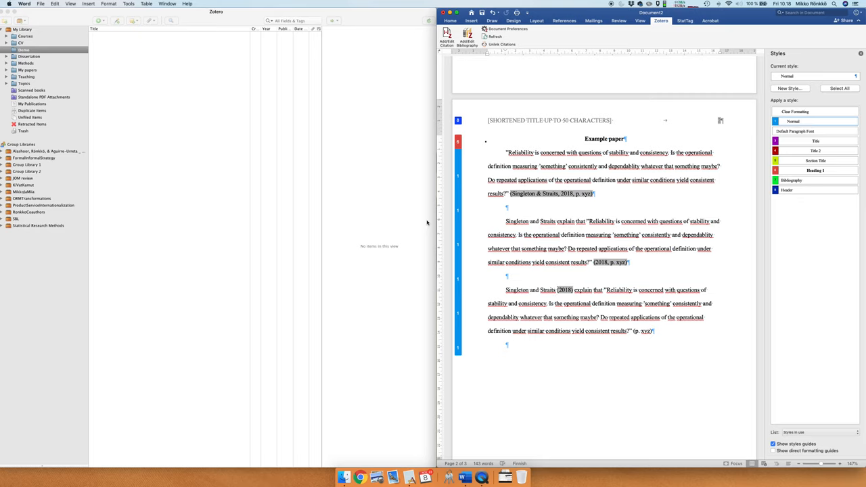
- Write a fourth paragraph 'Reliability is commonly defined as', cleaning up the mistyped words
{"action": "left_click", "coordinate": [507, 353]}
{"action": "key", "text": "Return"}
{"action": "type", "text": "Relia"}
{"action": "type", "text": "bility an"}
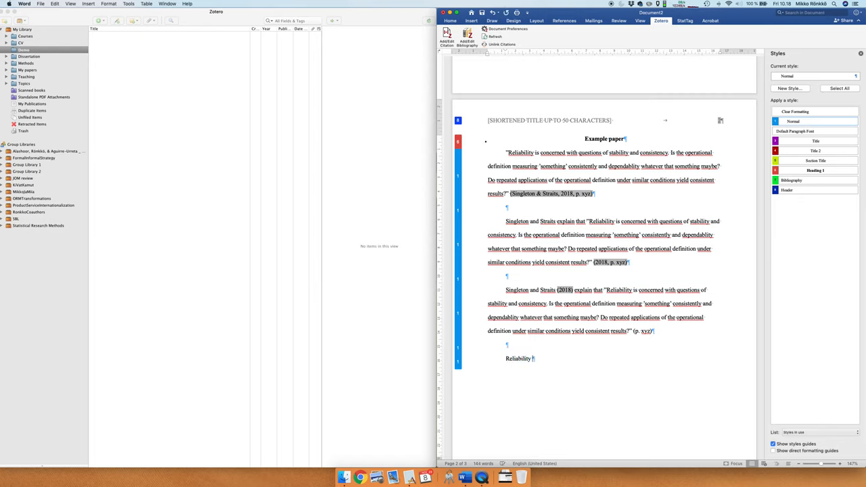
{"action": "key", "text": "BackSpace"}
{"action": "key", "text": "BackSpace"}
{"action": "type", "text": "can be defined as"}
{"action": "key", "text": "Right"}
{"action": "key", "text": "Right"}
{"action": "key", "text": "Right"}
{"action": "key", "text": "BackSpace"}
{"action": "key", "text": "BackSpace"}
{"action": "key", "text": "BackSpace"}
{"action": "key", "text": "BackSpace"}
{"action": "type", "text": "is commonly"}
{"action": "key", "text": "Delete"}
{"action": "type", "text": "the degree of stability."}
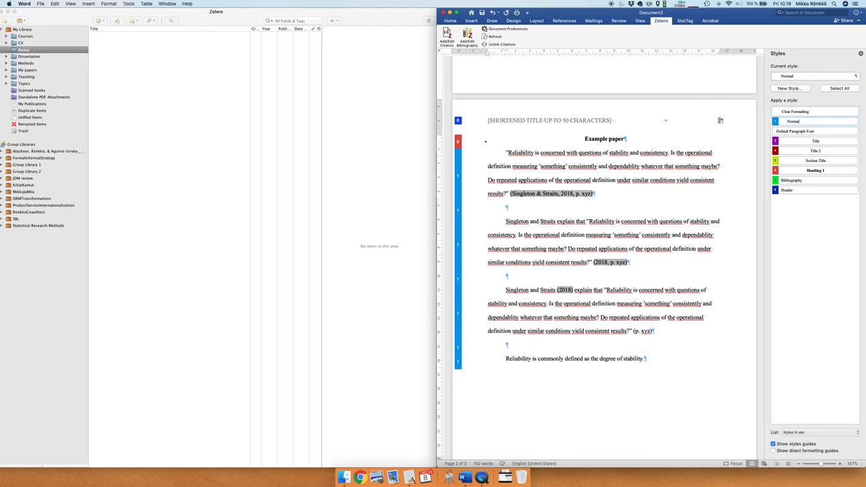
- Finish with 'the degree of stability.' and place the caret right after 'stability' for a citation
{"action": "left_click_drag", "start_coordinate": [600, 359], "coordinate": [644, 360]}
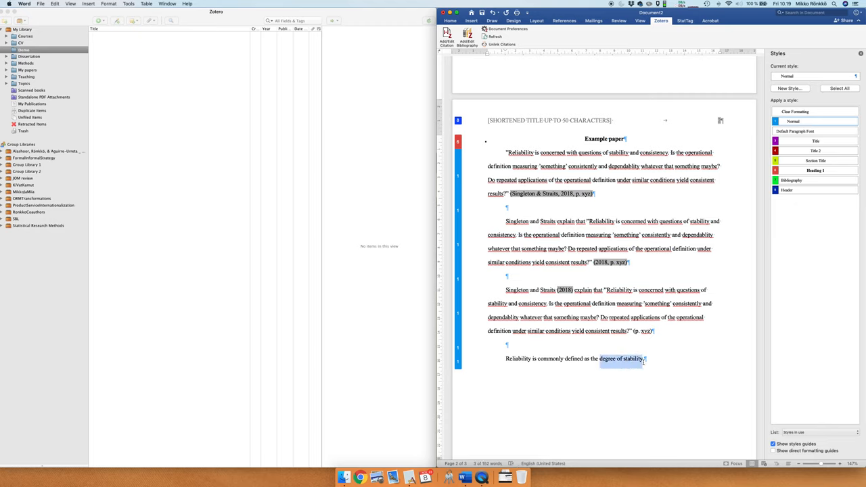
{"action": "double_click", "coordinate": [634, 359]}
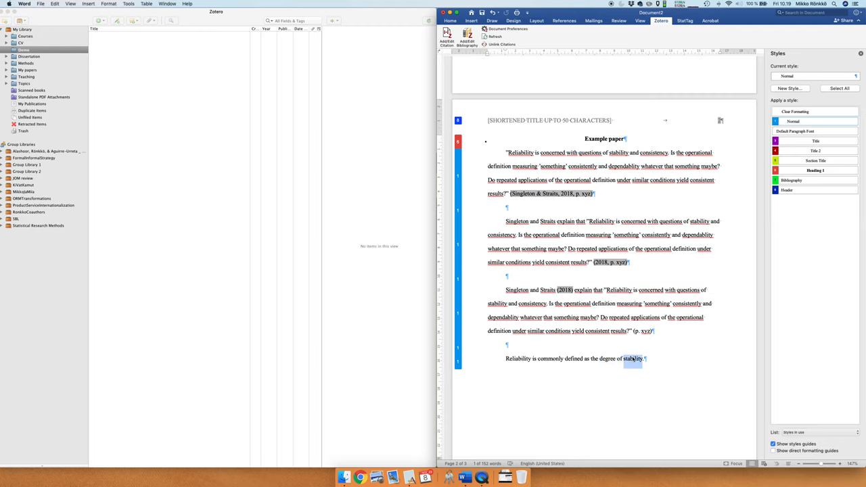
{"action": "left_click", "coordinate": [634, 359]}
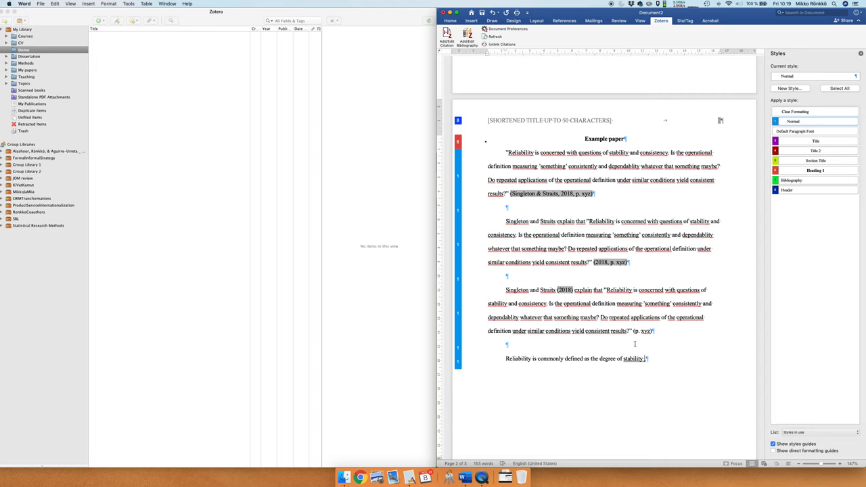
- Cite Singleton & Straits 2018 after 'stability' with the prefix 'e.g.'
{"action": "key", "text": "ctrl+alt+a"}
{"action": "type", "text": "single"}
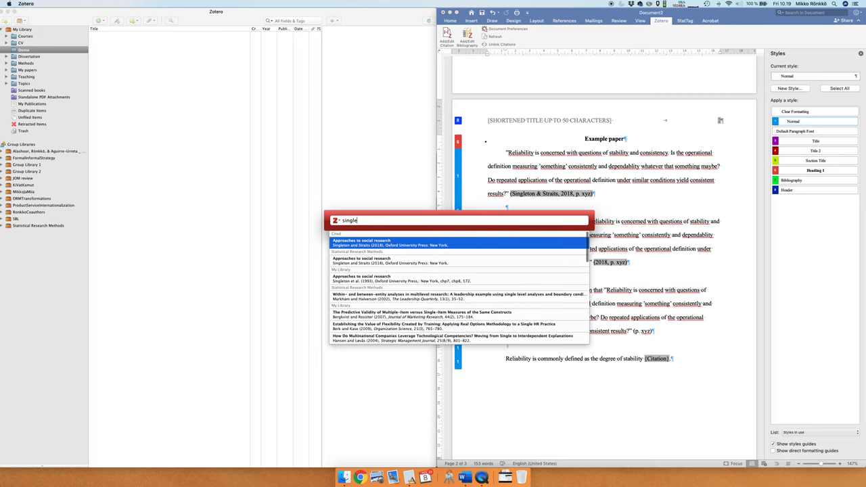
{"action": "key", "text": "Return"}
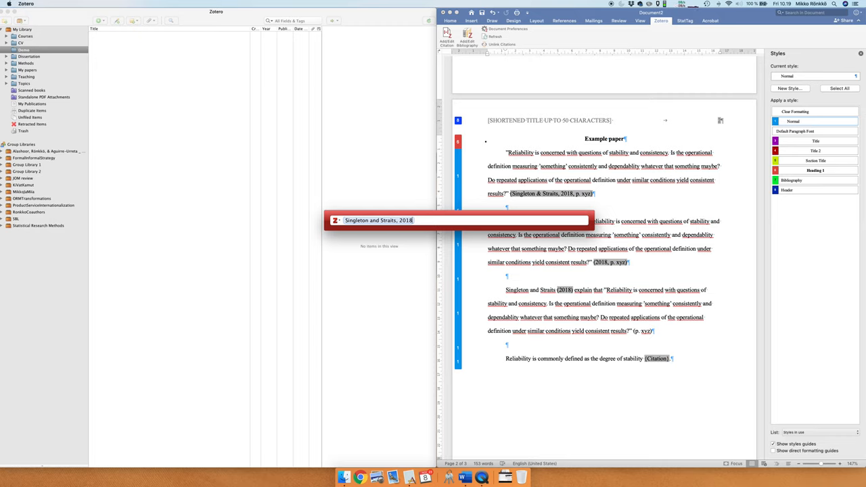
{"action": "left_click", "coordinate": [378, 220]}
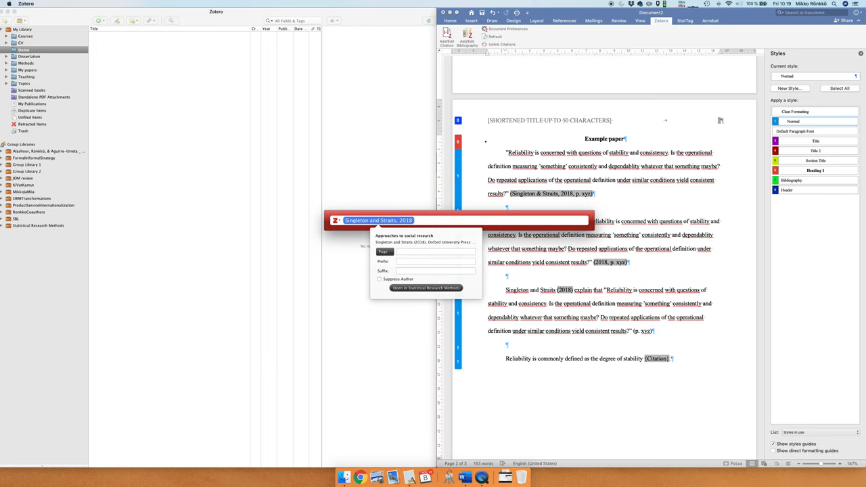
{"action": "left_click", "coordinate": [413, 262]}
{"action": "type", "text": "e.g.,"}
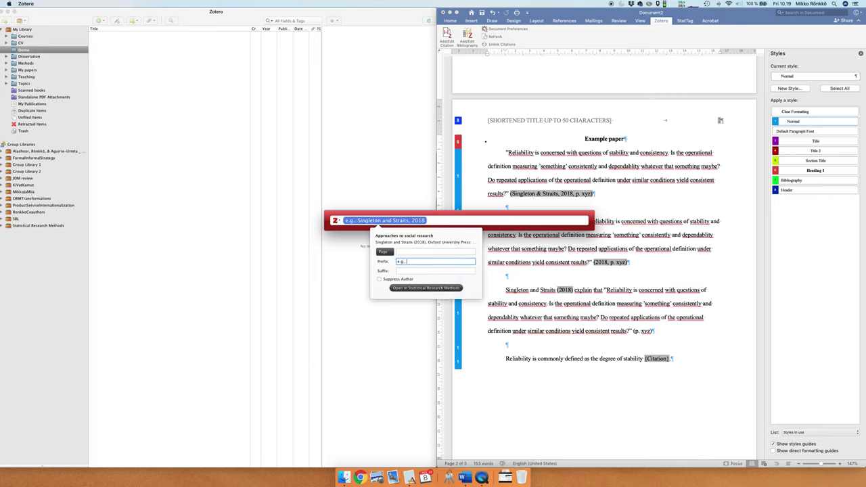
{"action": "key", "text": "Return"}
{"action": "key", "text": "Return"}
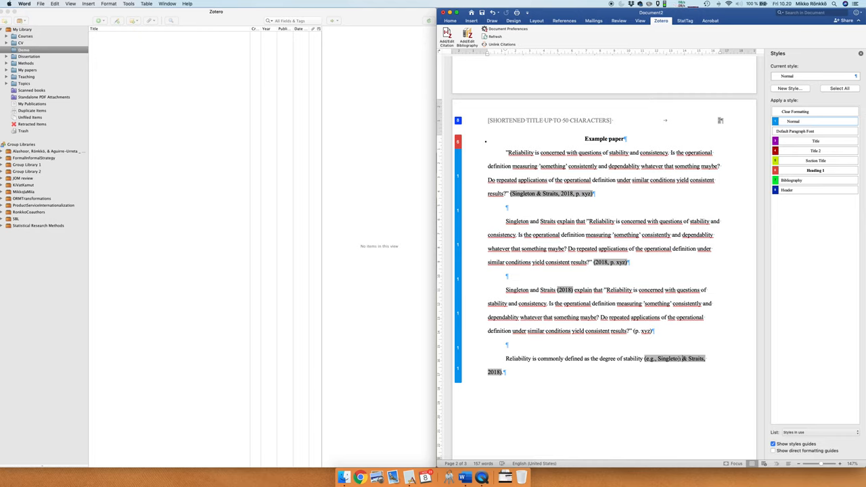
- Edit that citation to add page xyz, giving (e.g., Singleton & Straits, 2018, p. xyz)
{"action": "key", "text": "ctrl+alt+e"}
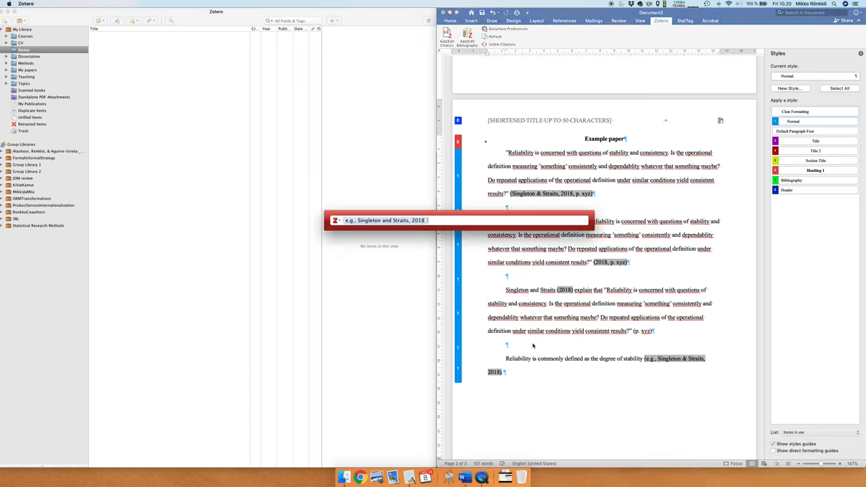
{"action": "left_click", "coordinate": [385, 220]}
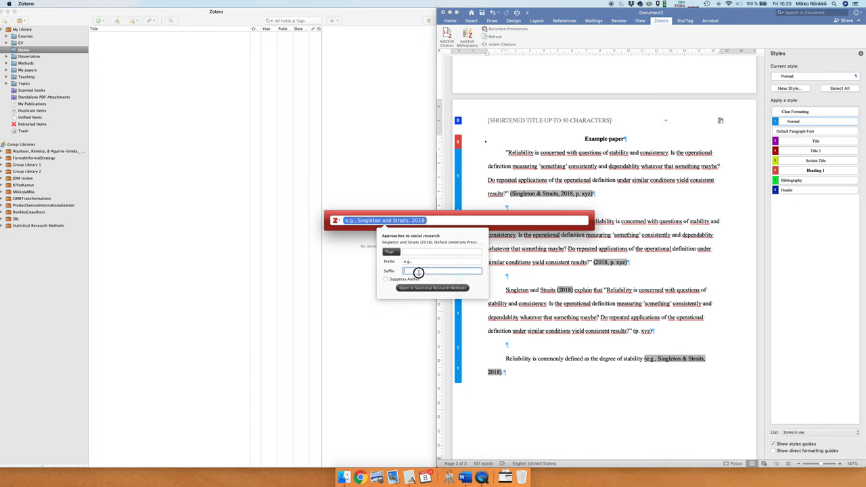
{"action": "left_click", "coordinate": [419, 252]}
{"action": "type", "text": "xyz"}
{"action": "key", "text": "Return"}
{"action": "key", "text": "Return"}
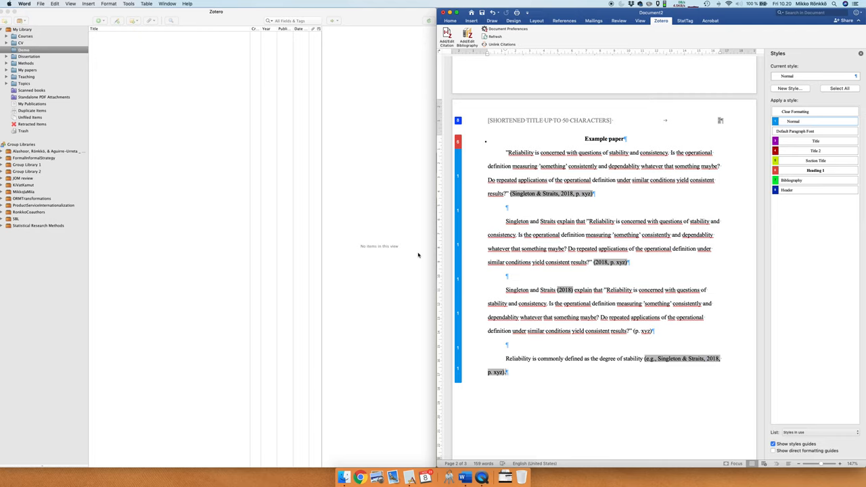
- Begin a fifth paragraph 'There are different definitions of validity.'
{"action": "key", "text": "Return"}
{"action": "type", "text": "RE"}
{"action": "key", "text": "BackSpace"}
{"action": "key", "text": "BackSpace"}
{"action": "type", "text": "There are different definitions of validity"}
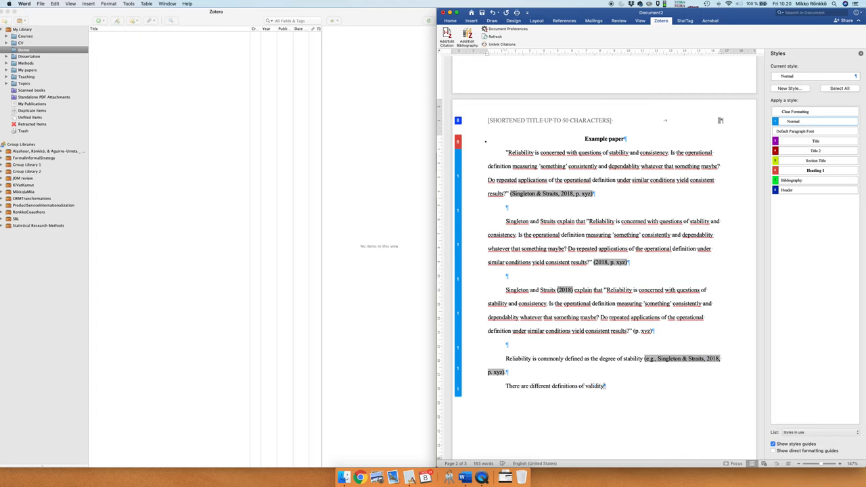
{"action": "type", "text": "."}
- Cite Singleton & Straits (2018) after validity with prefix 'see', correcting a misplaced prefix
{"action": "key", "text": "ctrl+alt+c"}
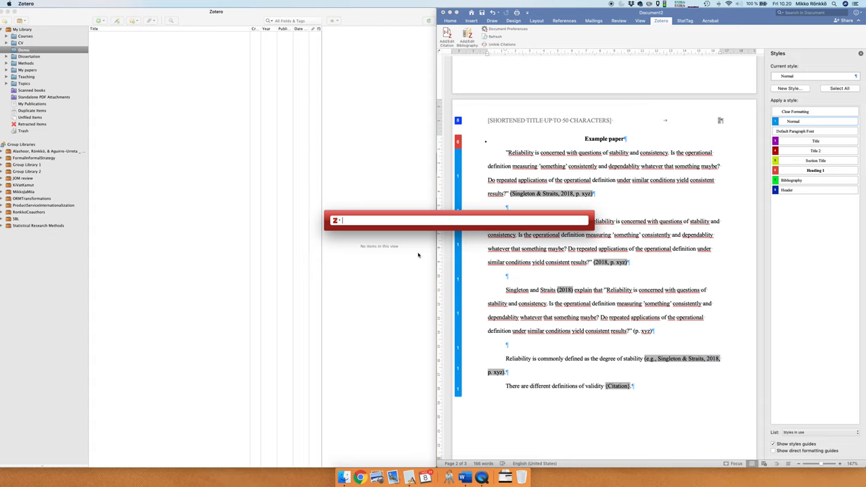
{"action": "type", "text": "singleton str"}
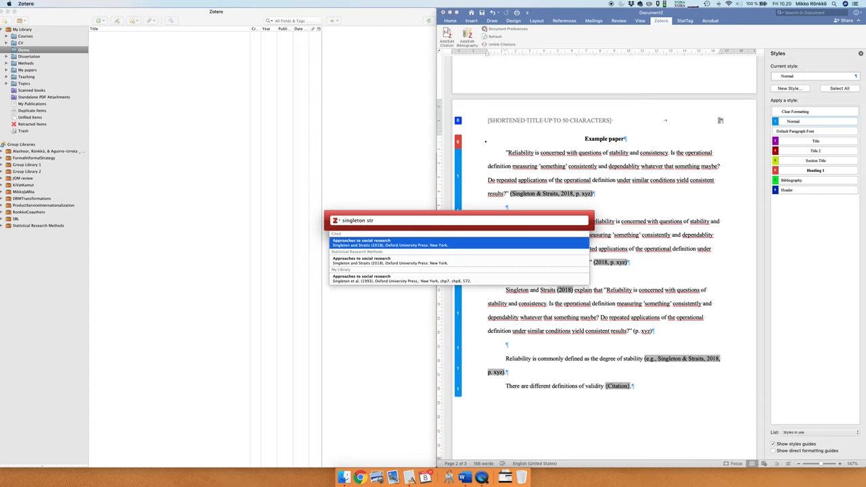
{"action": "key", "text": "Return"}
{"action": "key", "text": "ctrl+Down"}
{"action": "key", "text": "Tab"}
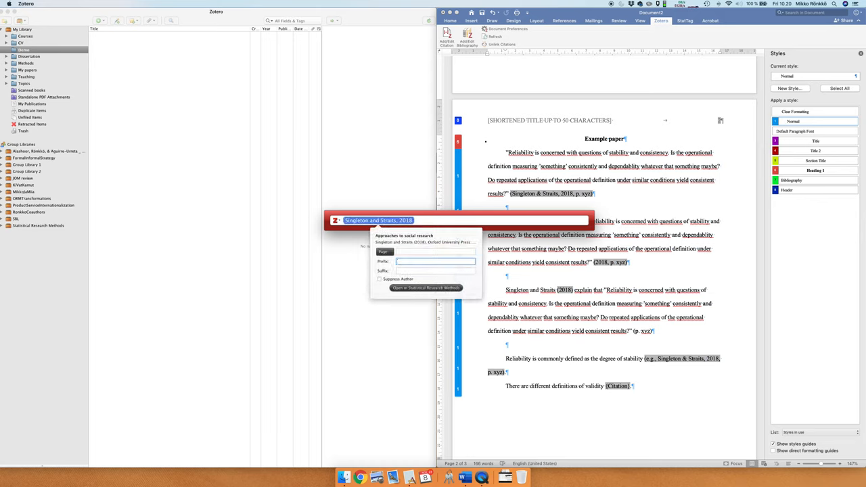
{"action": "type", "text": "for a"}
{"action": "key", "text": "BackSpace"}
{"action": "key", "text": "BackSpace"}
{"action": "key", "text": "BackSpace"}
{"action": "type", "text": "see"}
- Add suffix 'for a review' and insert (see Singleton & Straits, 2018 for a review)
{"action": "key", "text": "Tab"}
{"action": "type", "text": "for a review"}
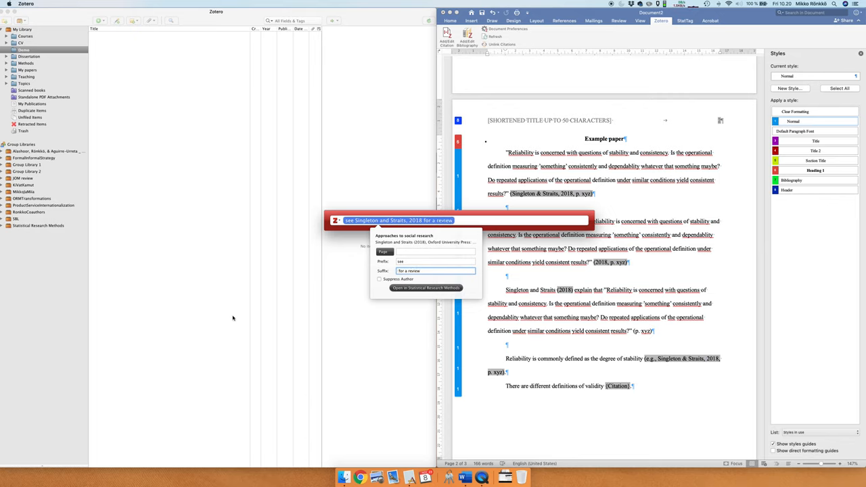
{"action": "left_click", "coordinate": [415, 262]}
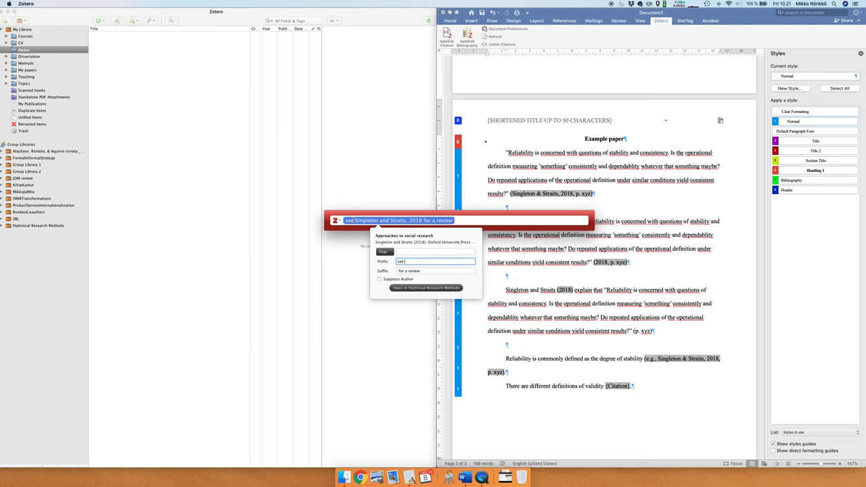
{"action": "left_click", "coordinate": [472, 221]}
{"action": "key", "text": "Return"}
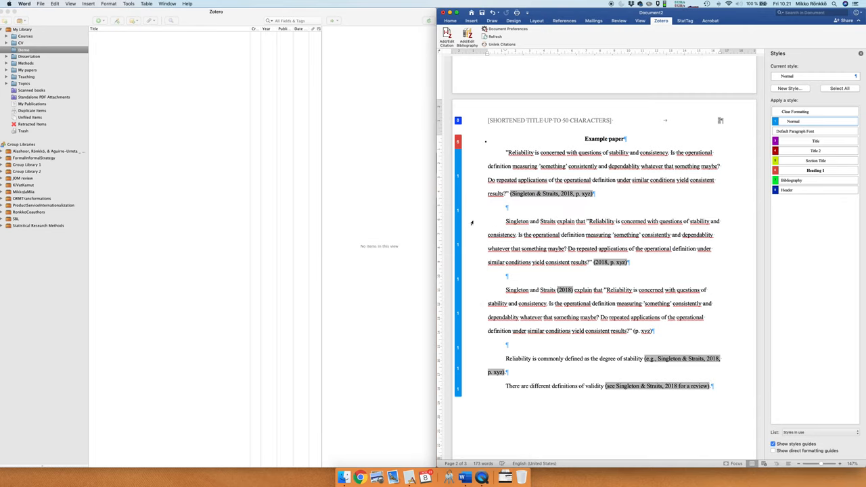